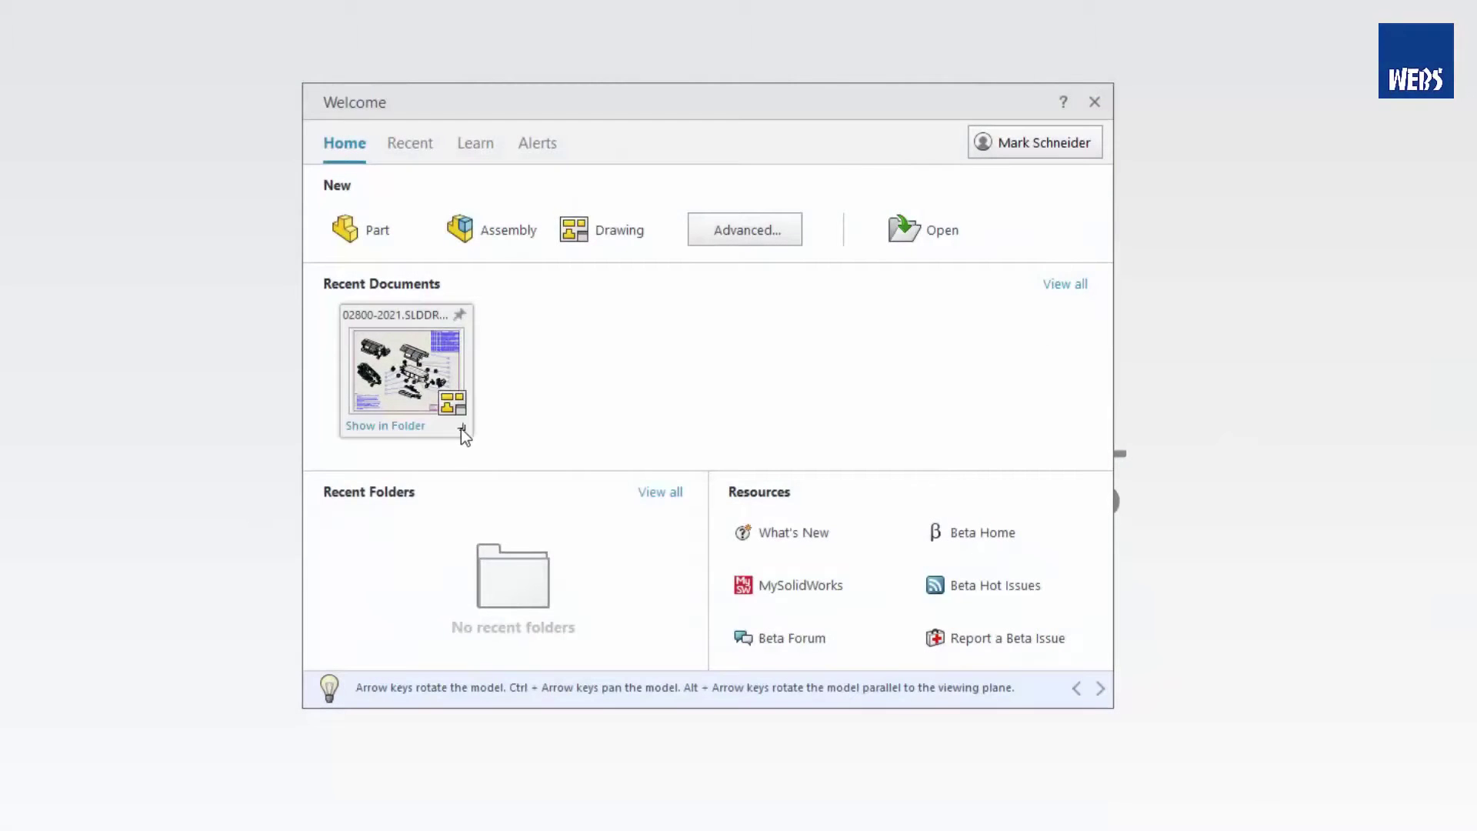
Open the recent 02800-2021 drawing from the Welcome dialog in Detailing mode.
left_click(543, 452)
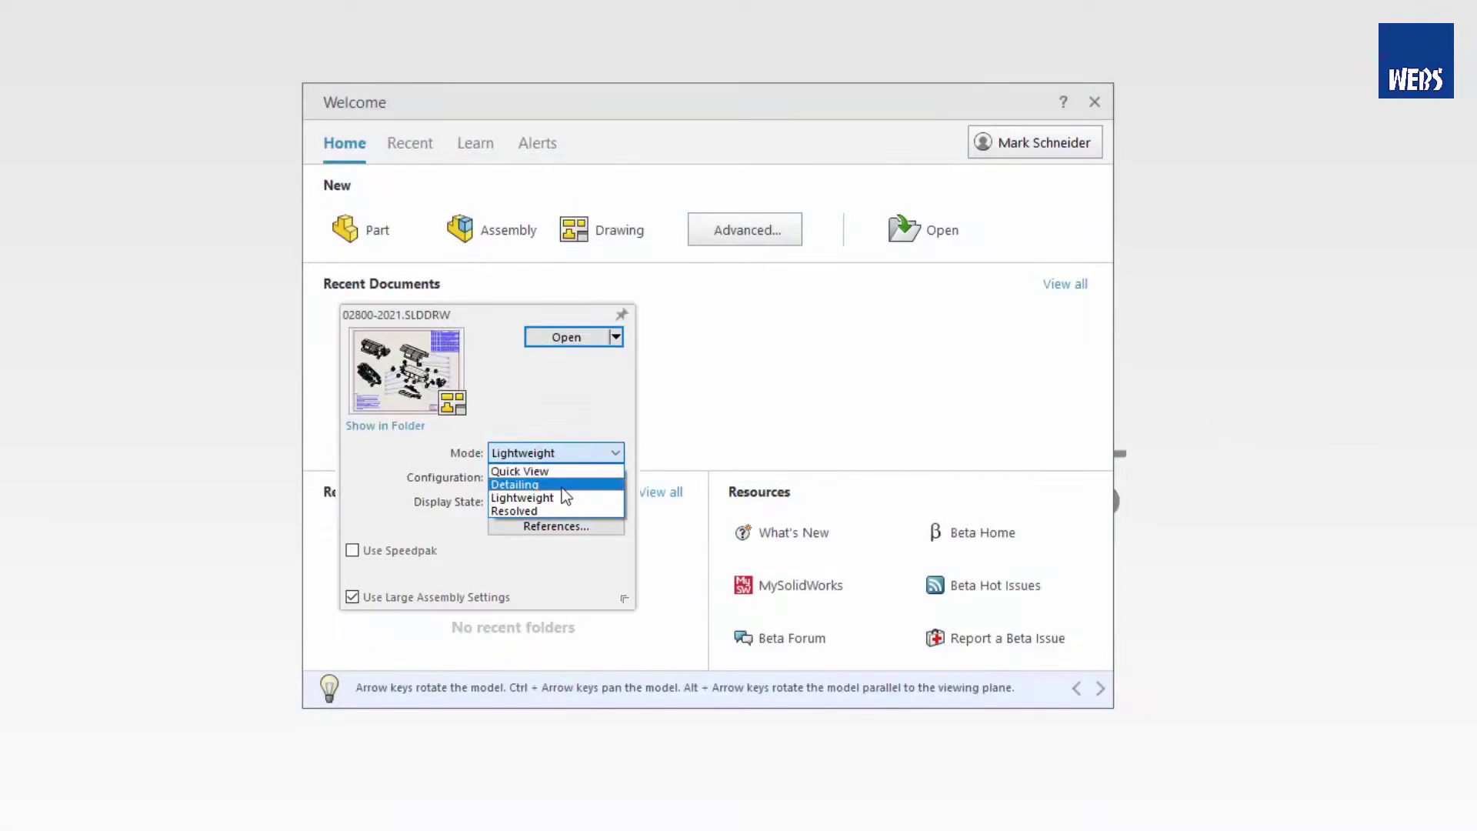
left_click(560, 485)
left_click(561, 340)
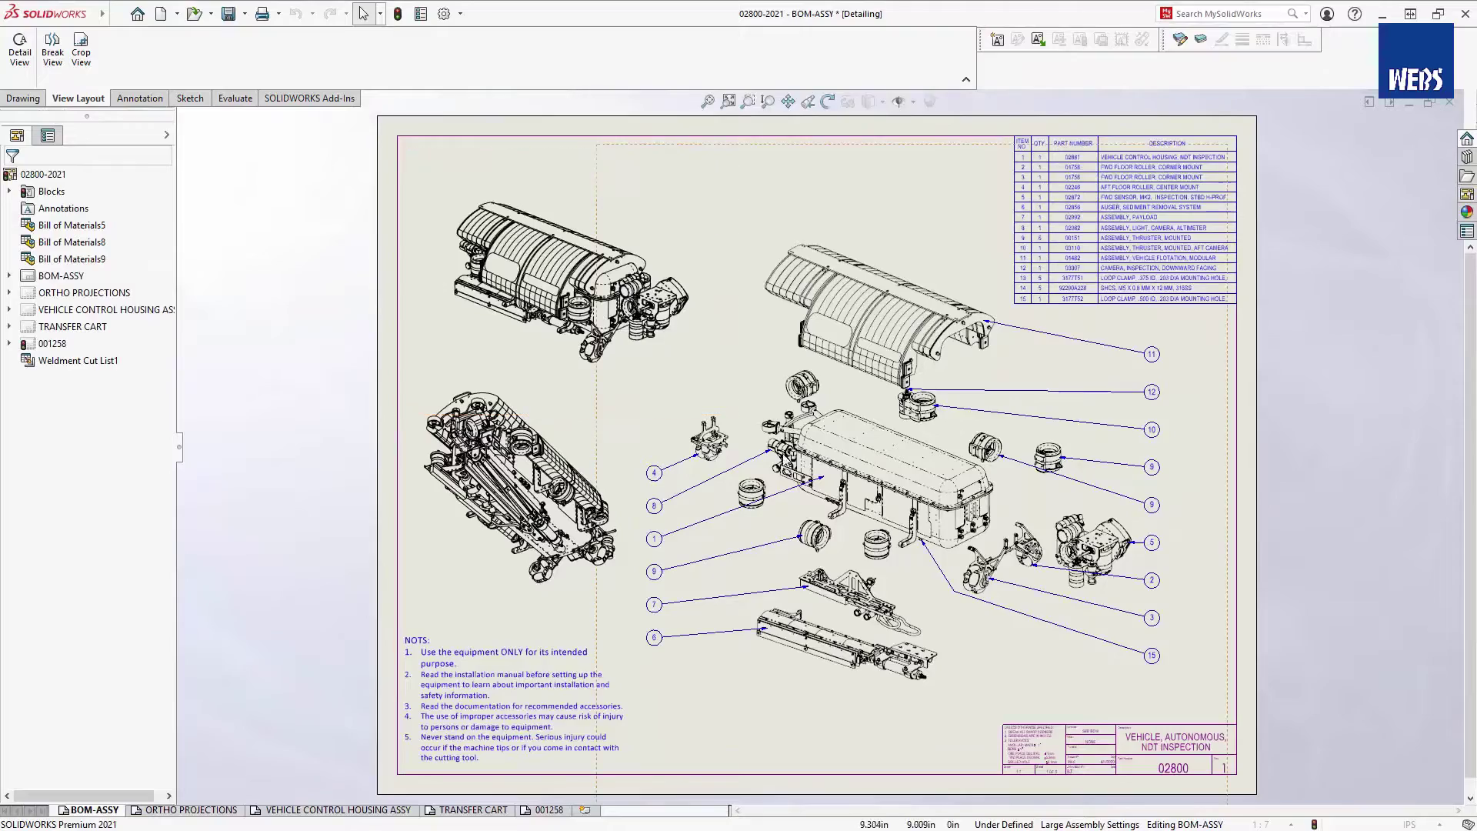
Shift the balloon column evenly along its magnetic line, then go to the ORTHO PROJECTIONS sheet.
scroll(582, 437, "down", 5)
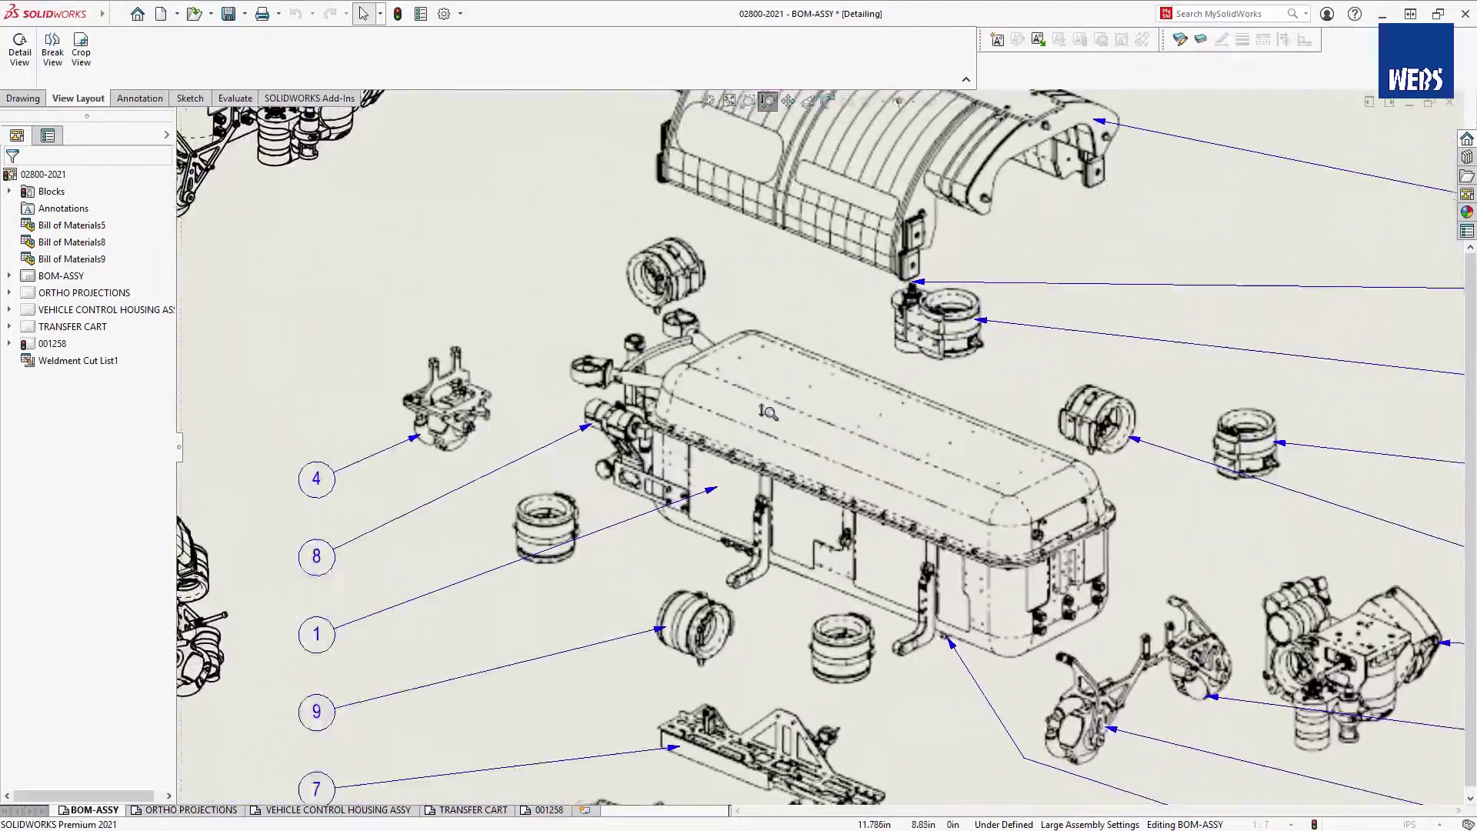
middle_click_drag(582, 437, 728, 308)
left_click(495, 338)
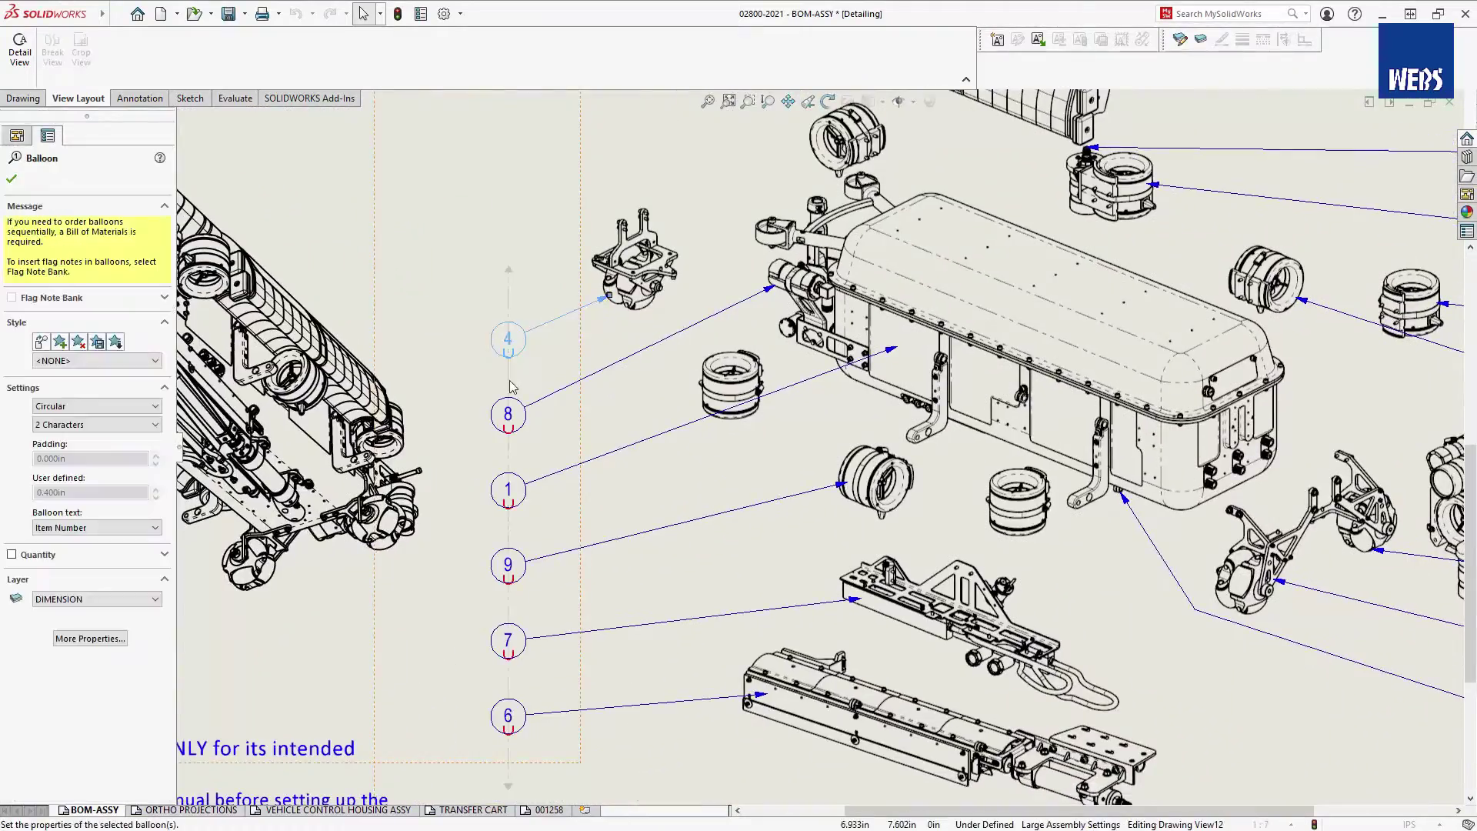
left_click_drag(500, 399, 526, 400)
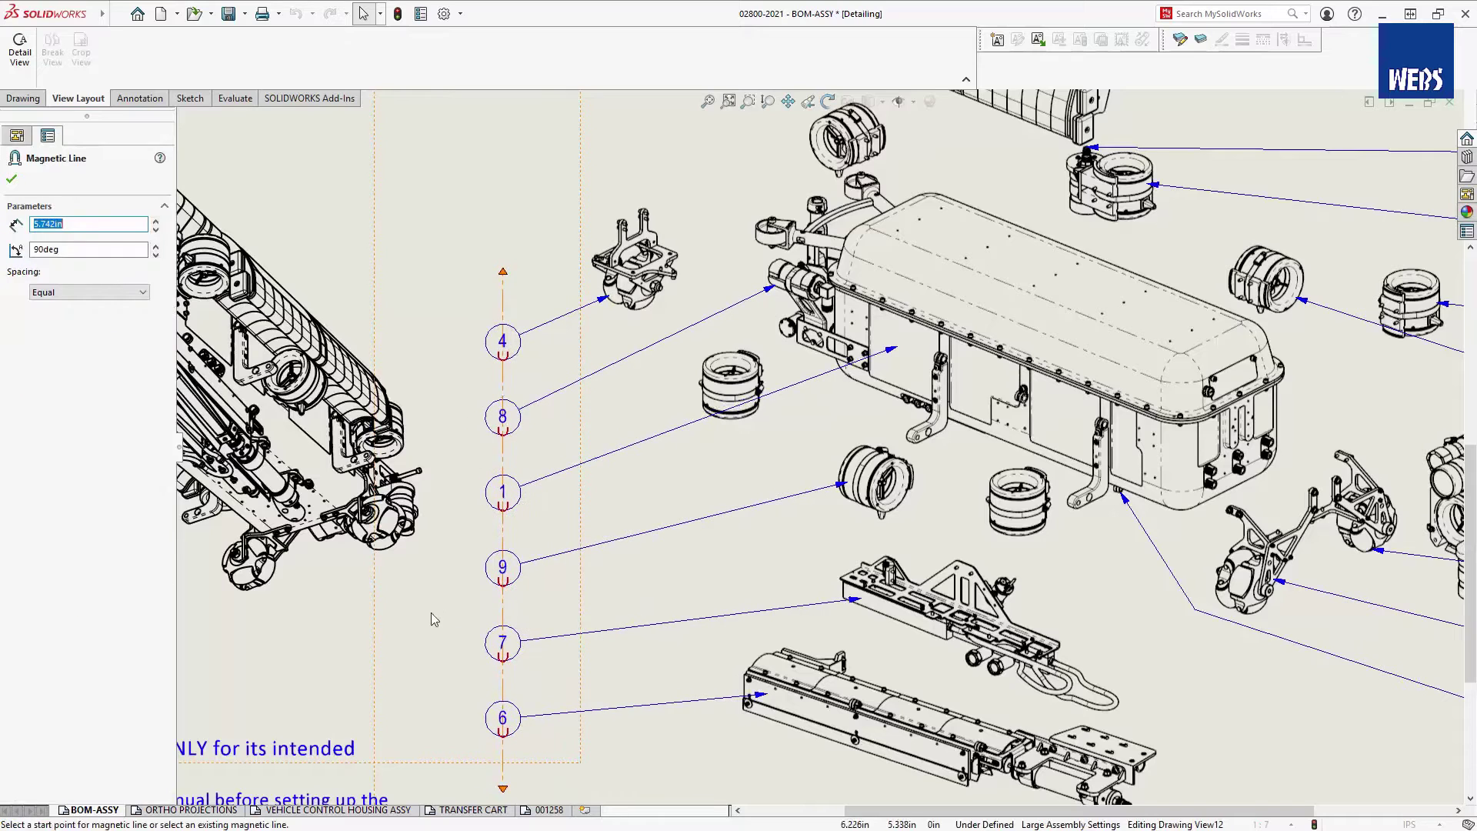
middle_click_drag(435, 619, 502, 541)
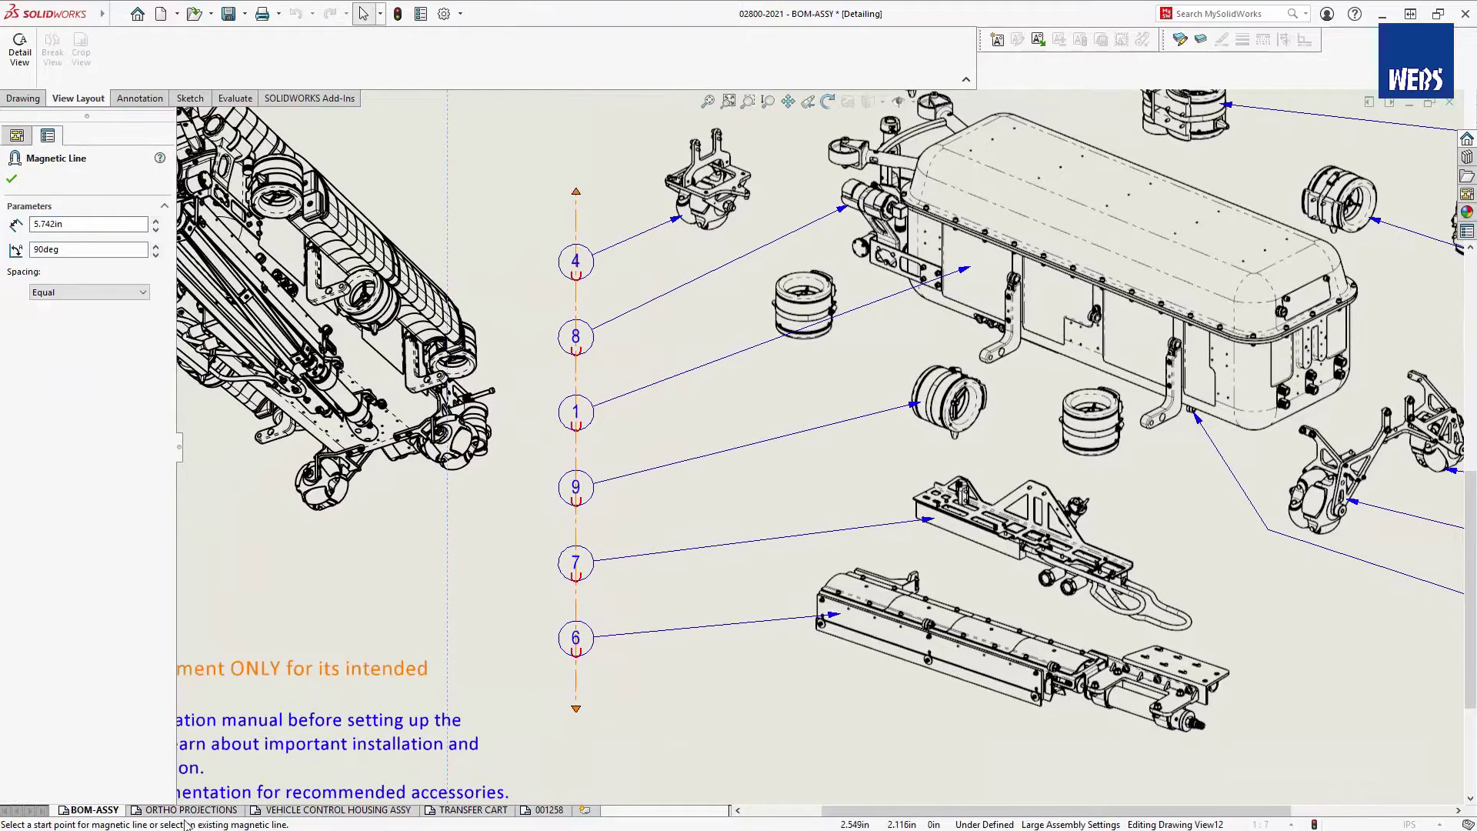
left_click(190, 809)
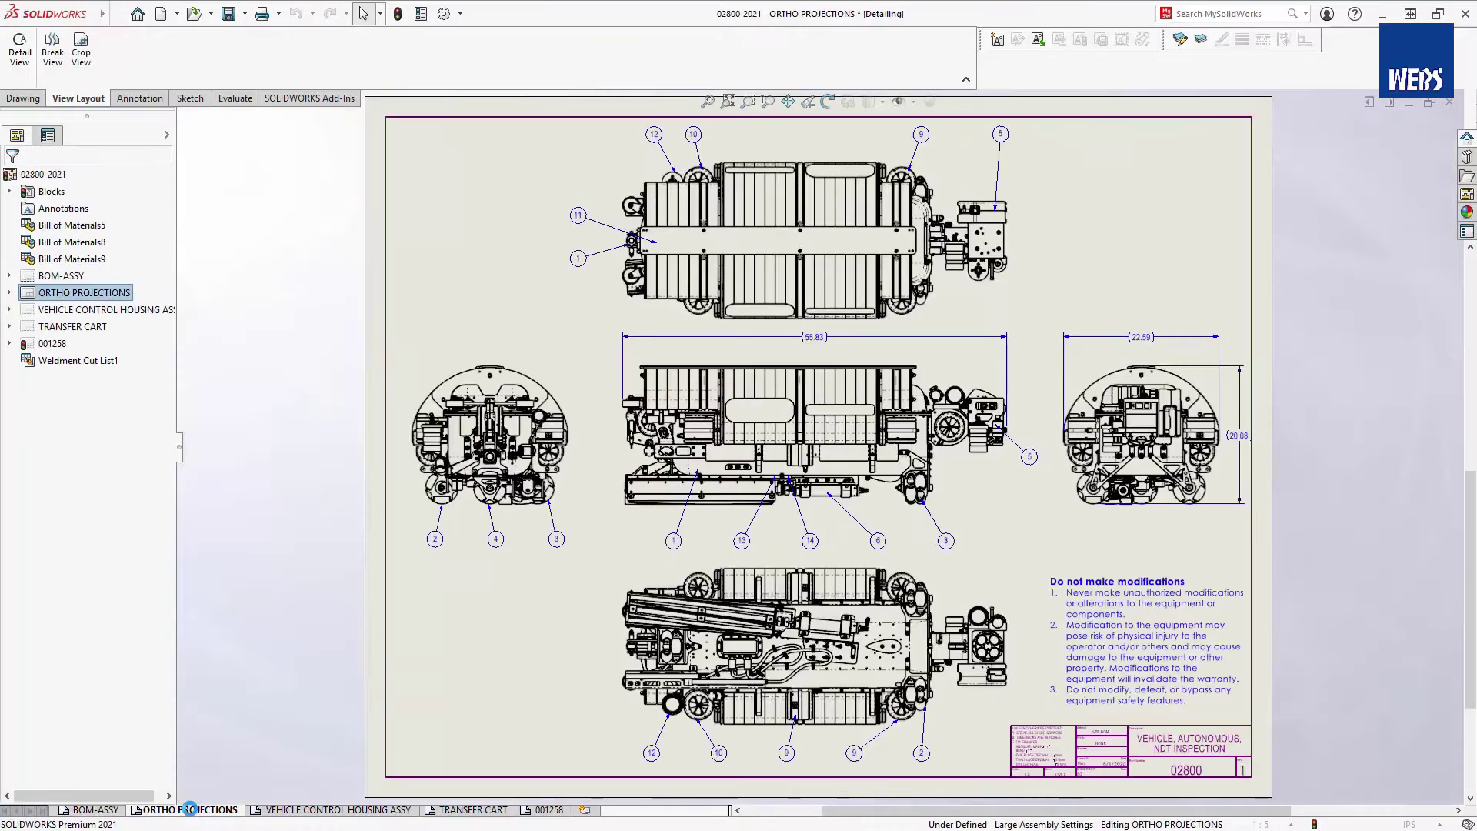
mouse_move(334, 809)
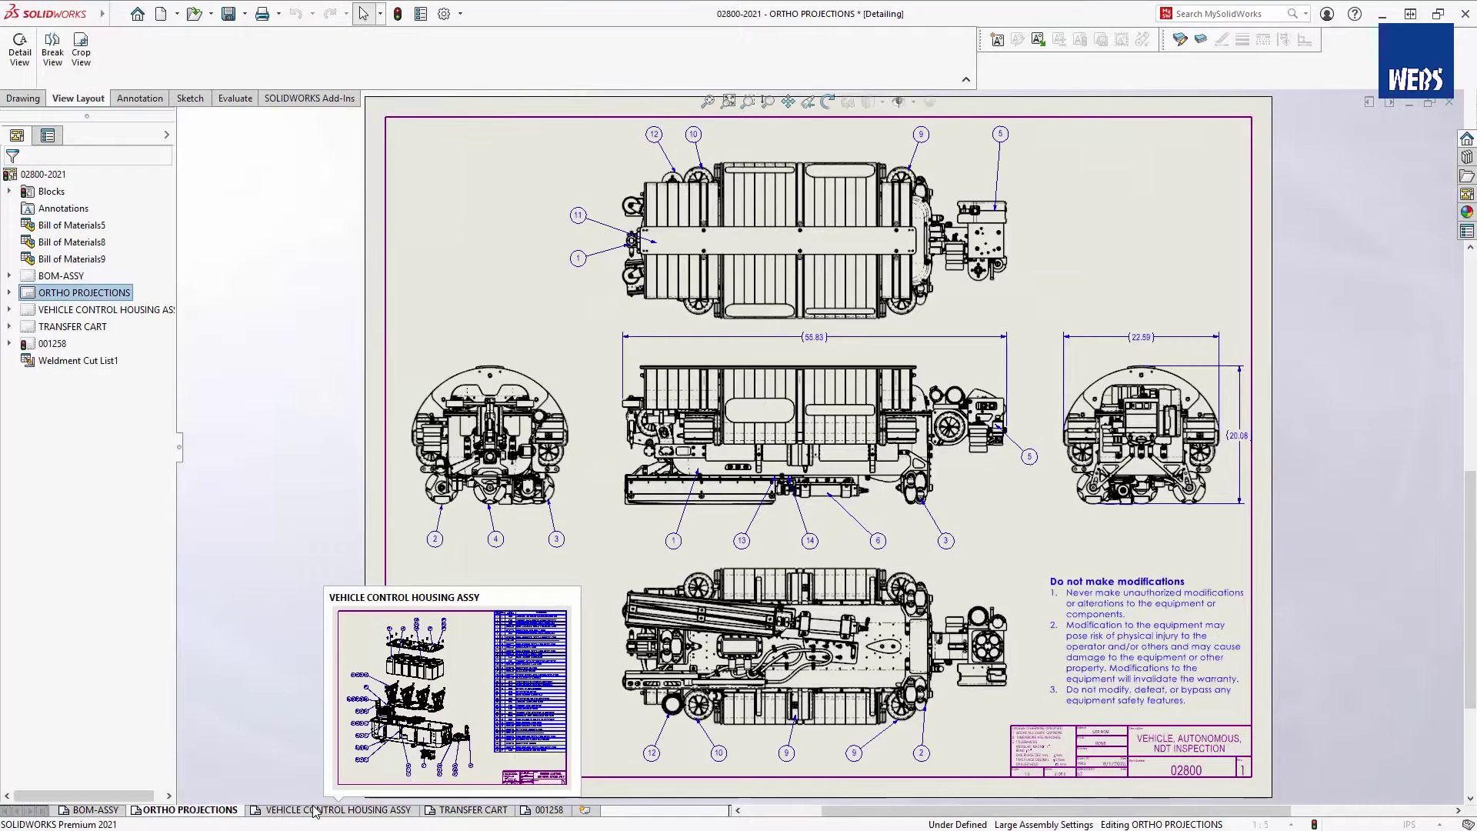
Step through the sheet tabs to 001258 and zoom to its side view and NOTES block.
left_click(315, 810)
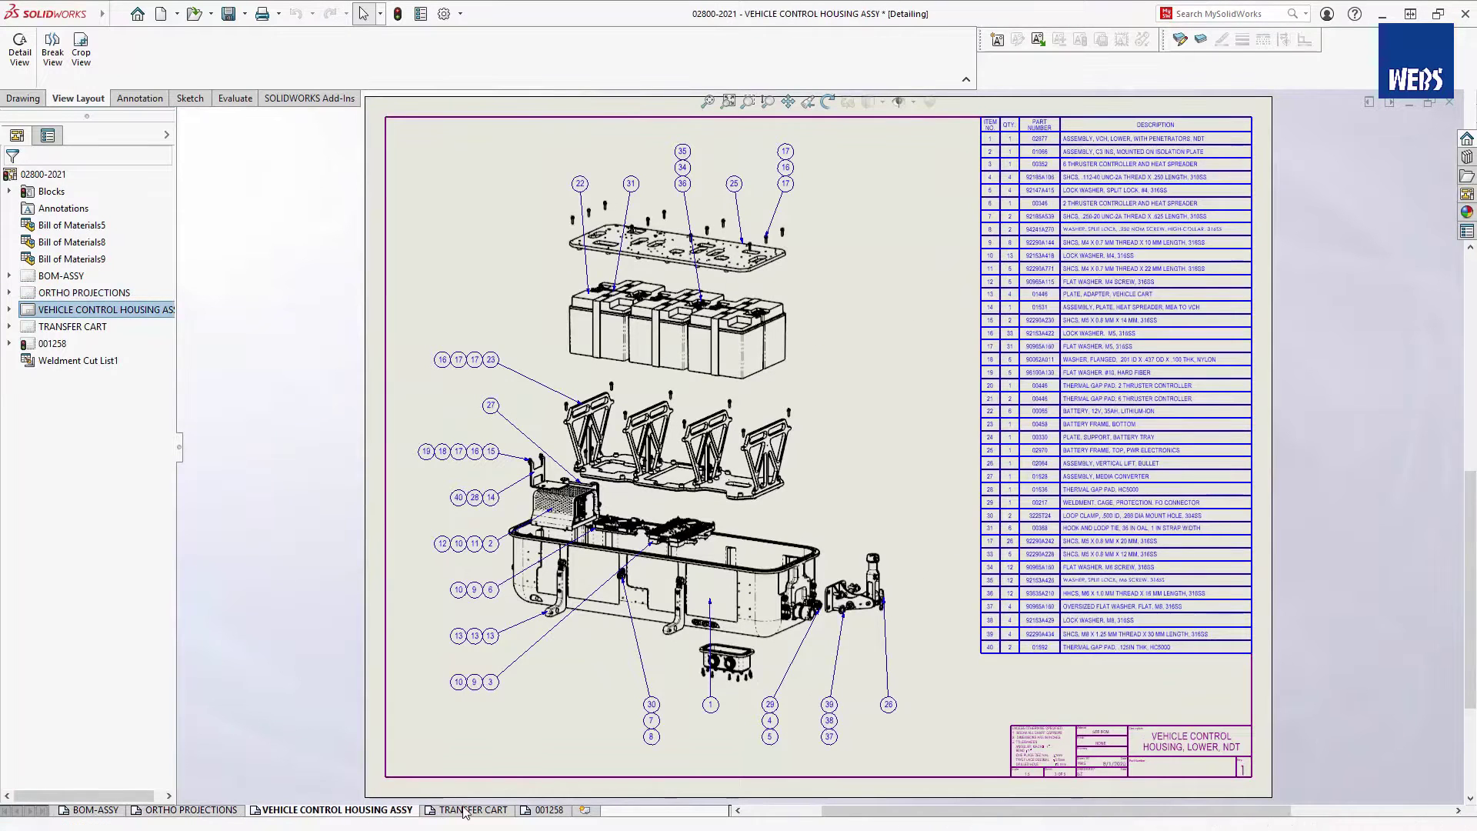
left_click(467, 810)
left_click(548, 810)
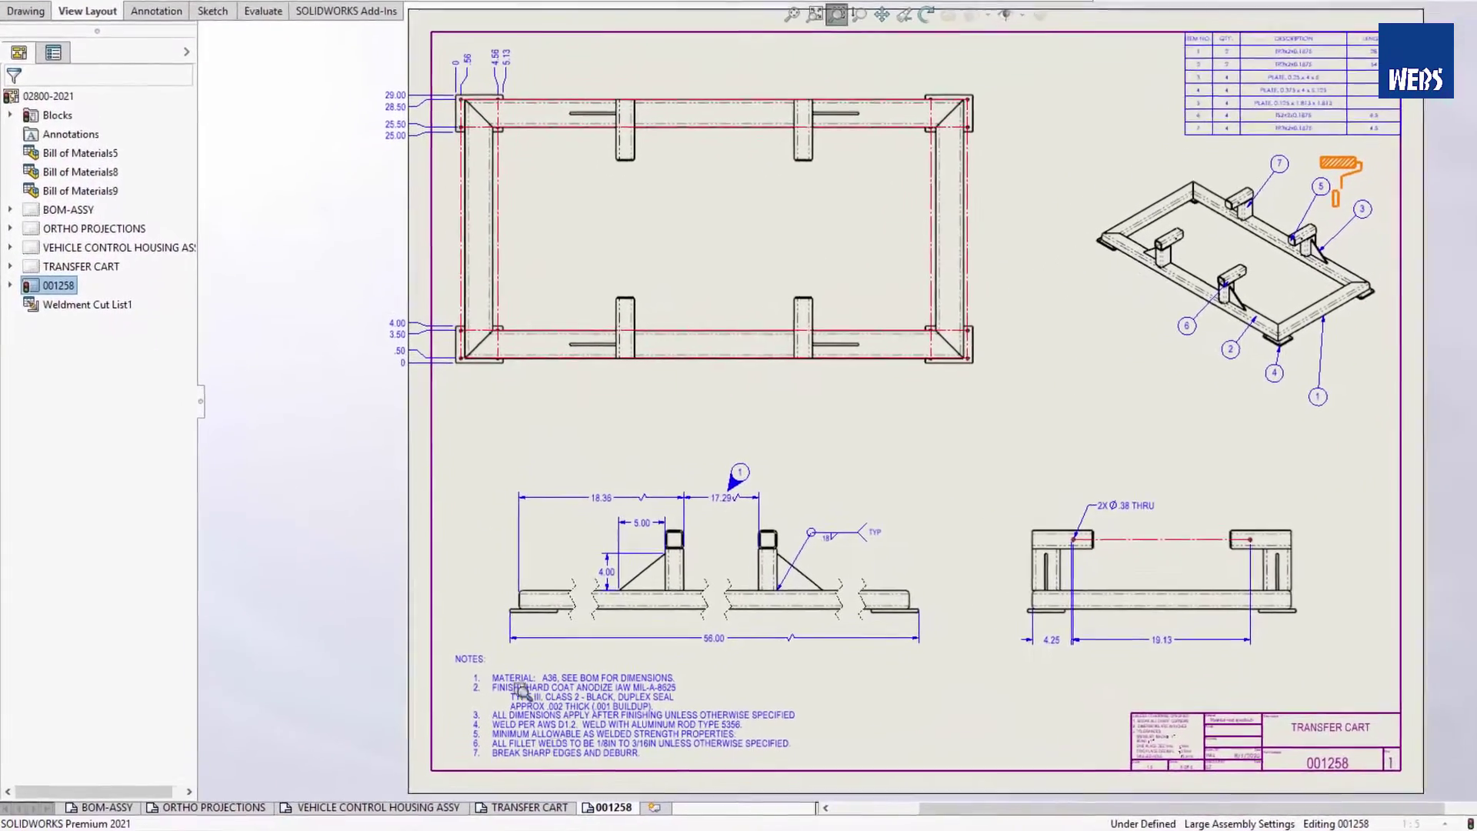
left_click_drag(406, 354, 1085, 800)
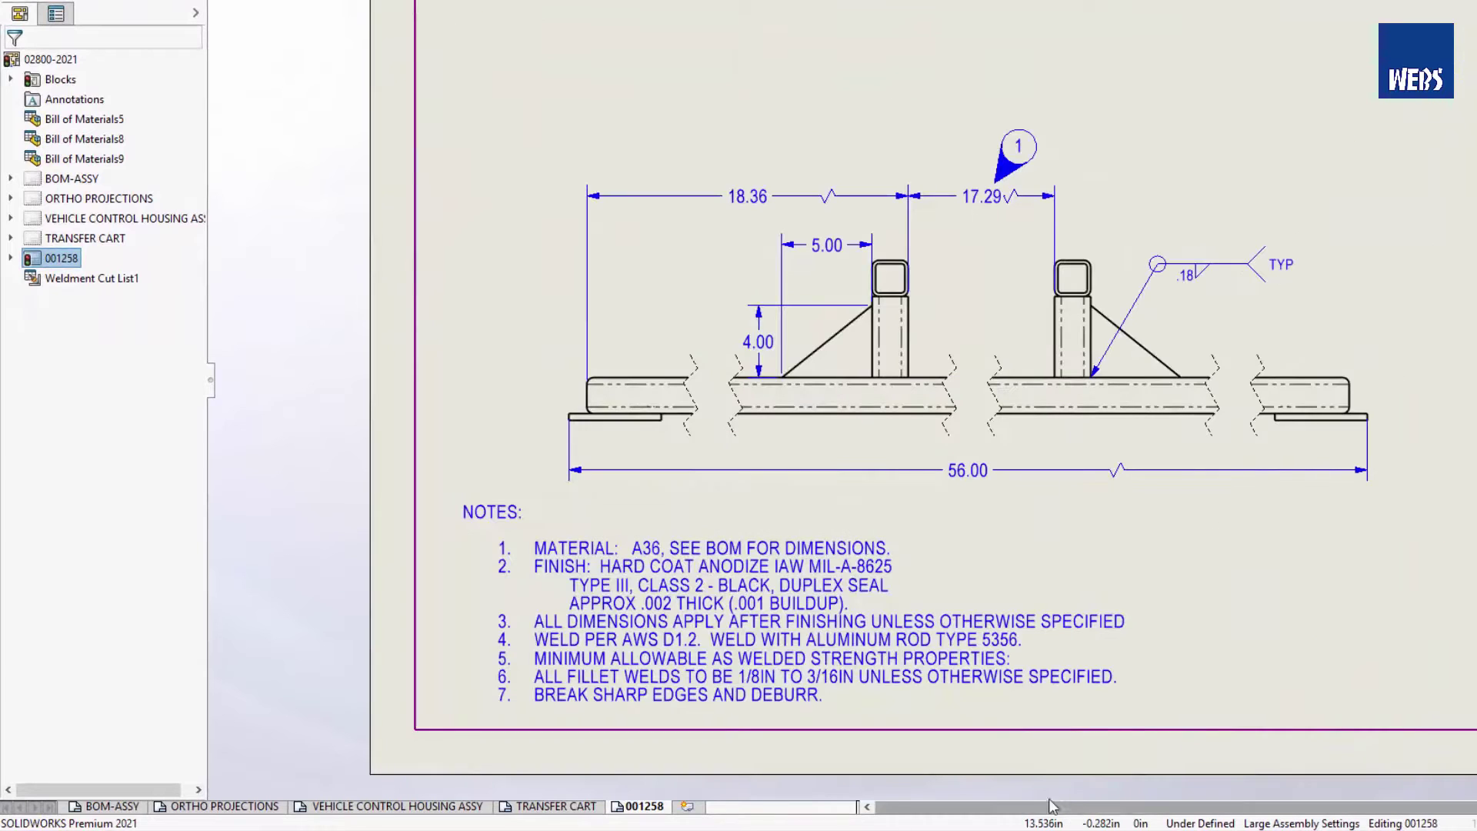
In the NOTES, replace BOM with 'CNTLIST' and delete the Type III duplex seal lines.
double_click(727, 570)
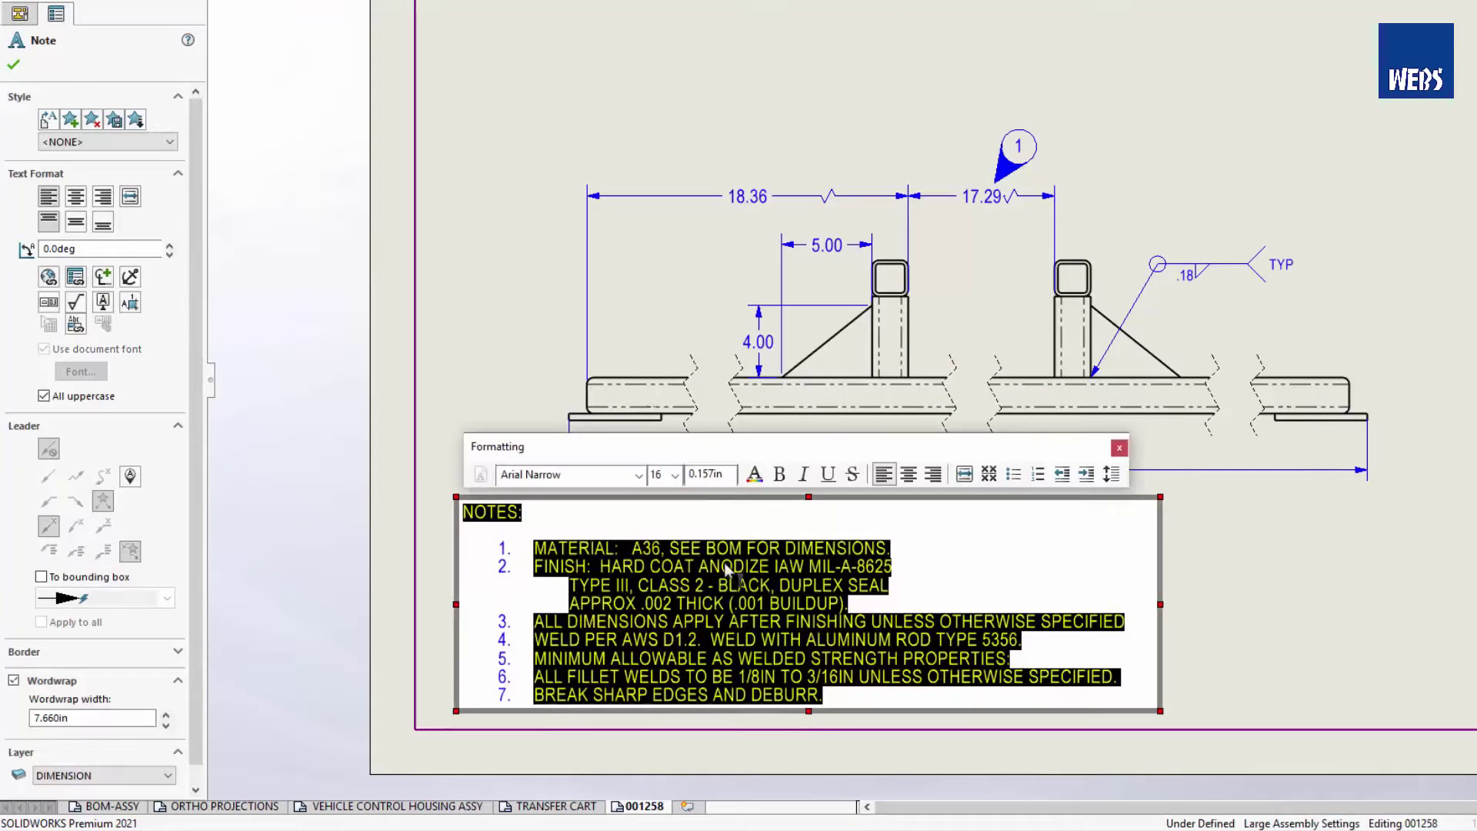
double_click(721, 548)
type("CNT")
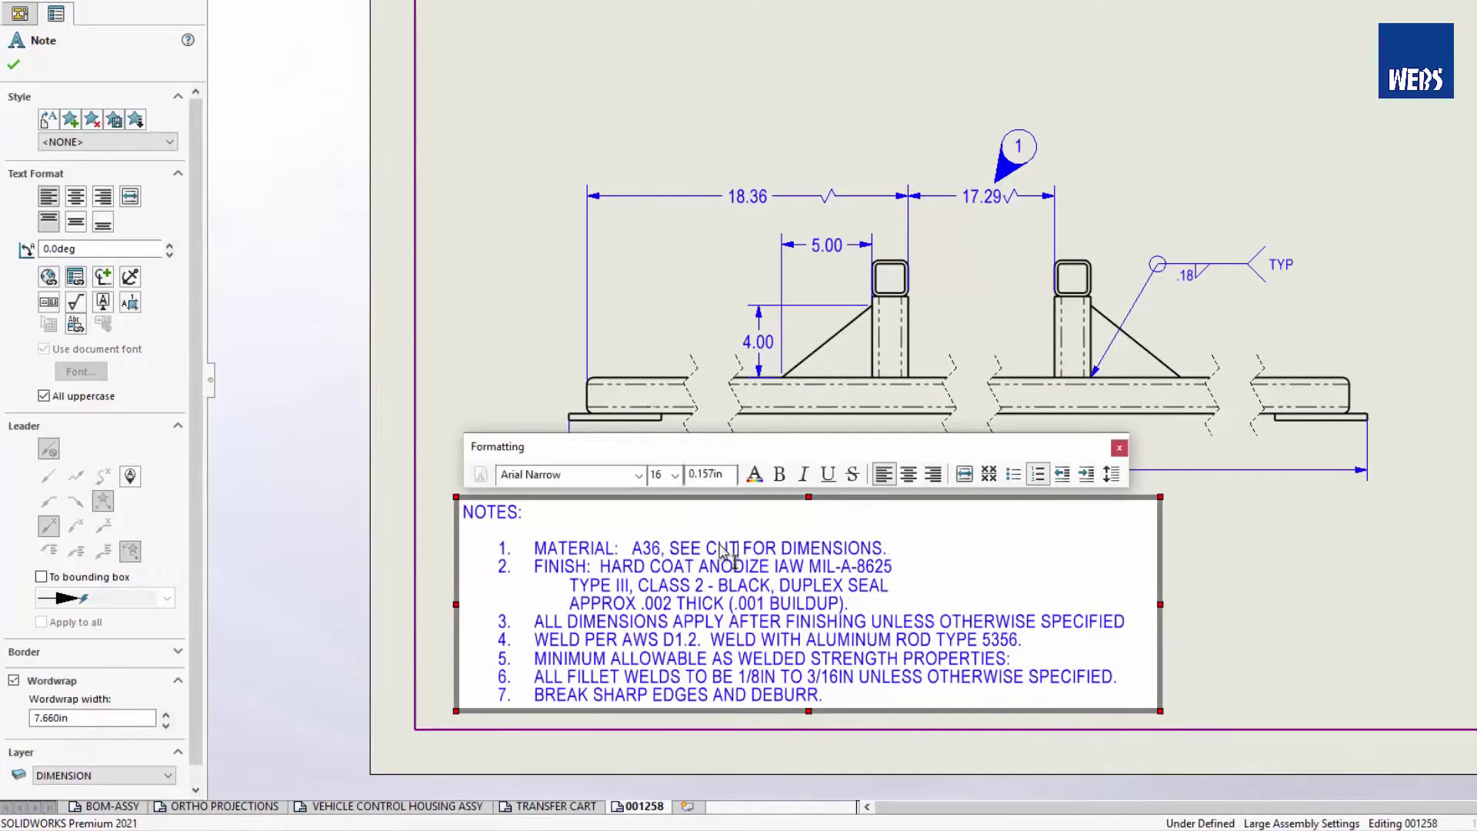
type("LIST")
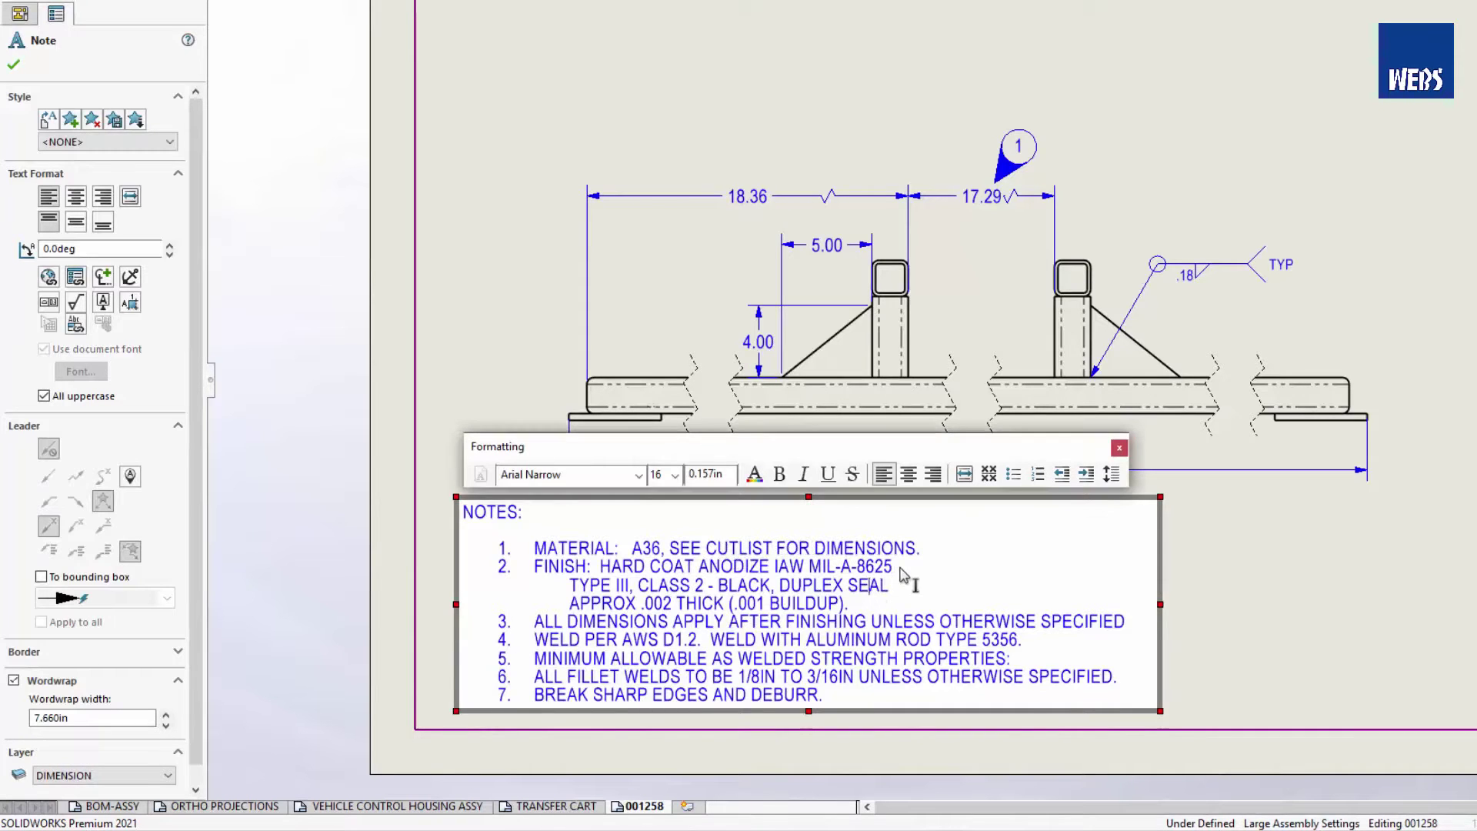
left_click_drag(894, 567, 904, 605)
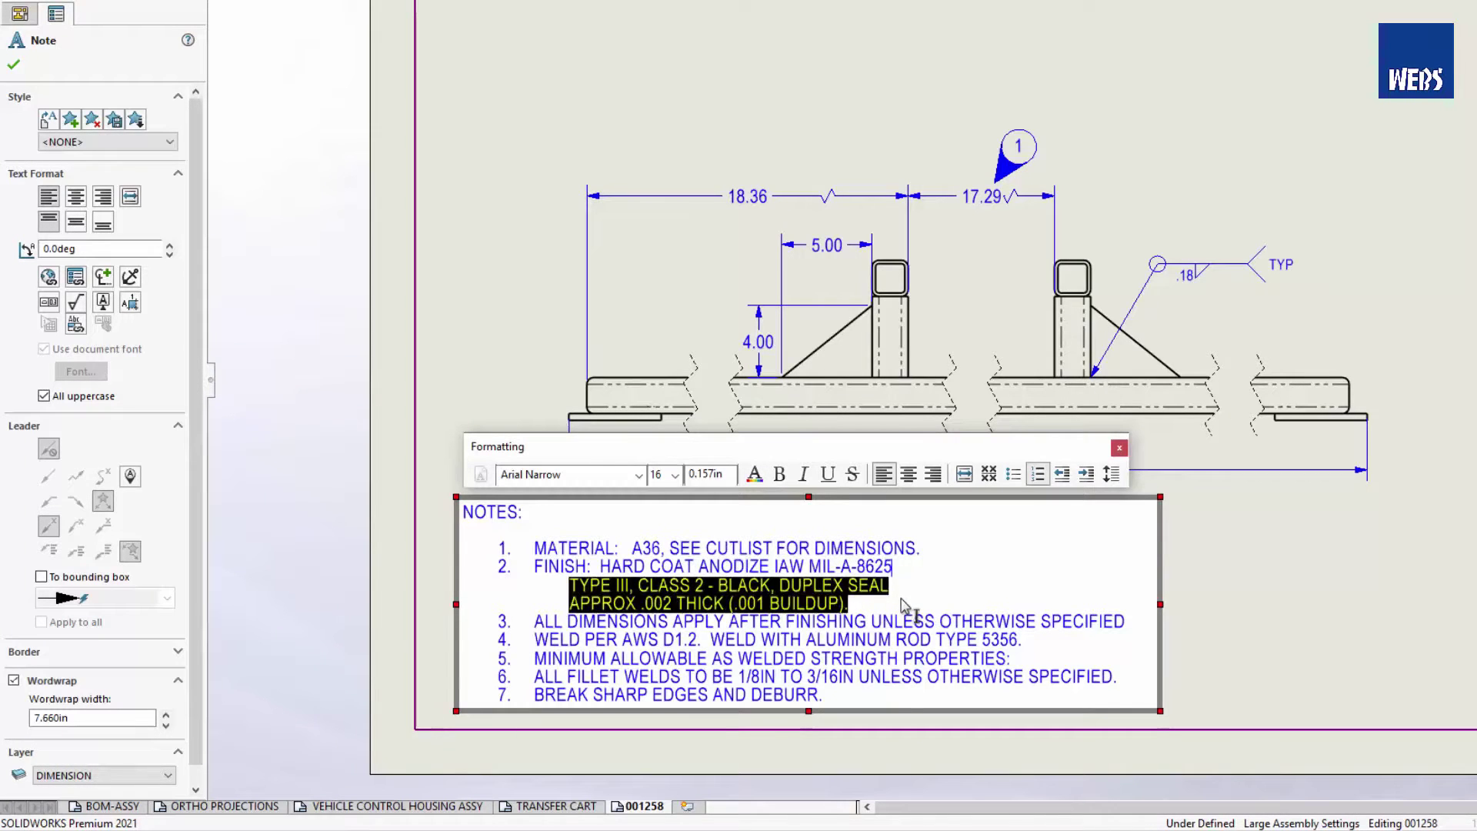
key("Delete")
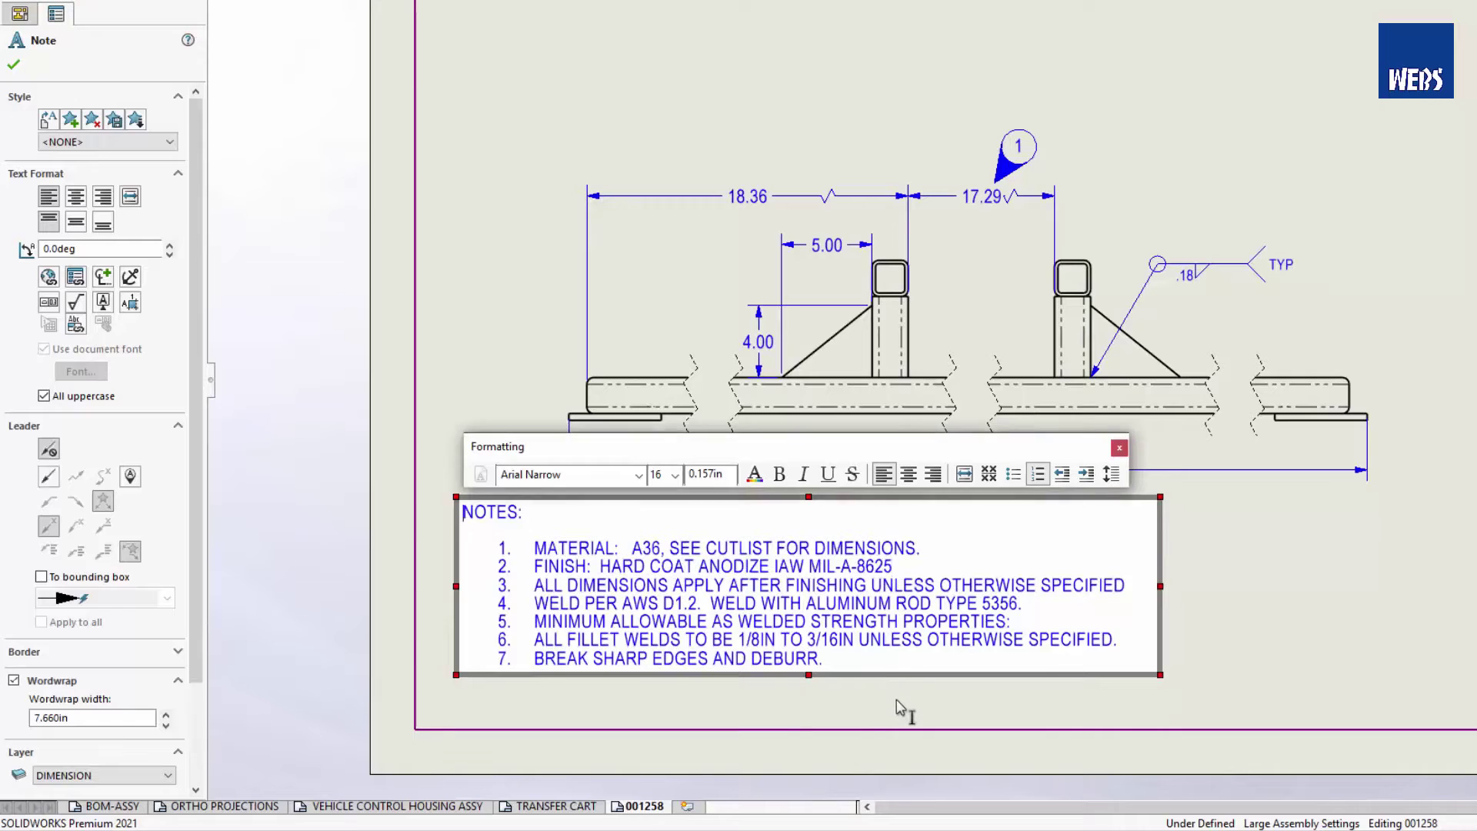
left_click(897, 702)
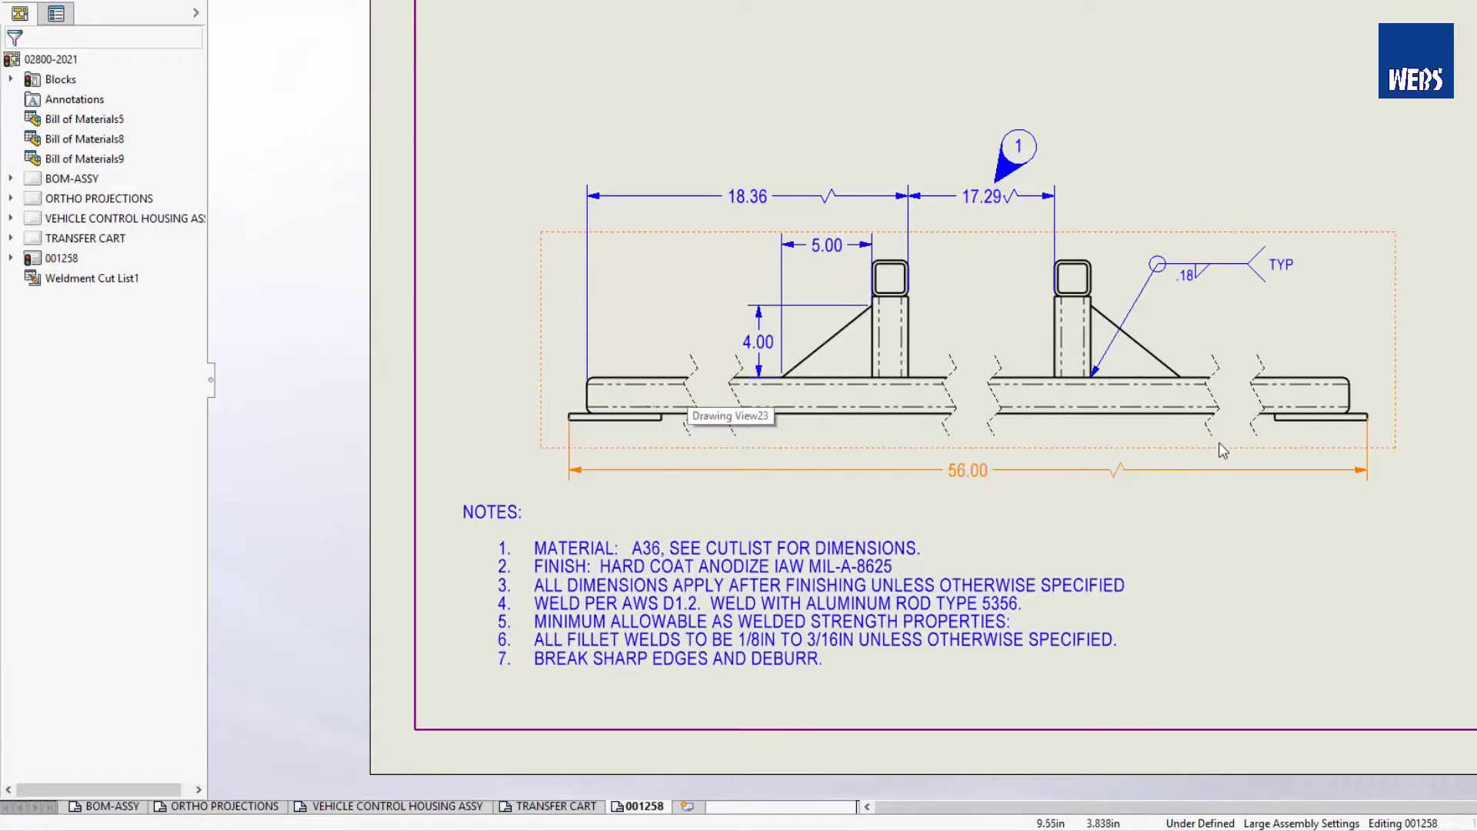
Center the top plan view of the frame and start a Break view on it.
middle_click_drag(1223, 450, 962, 792)
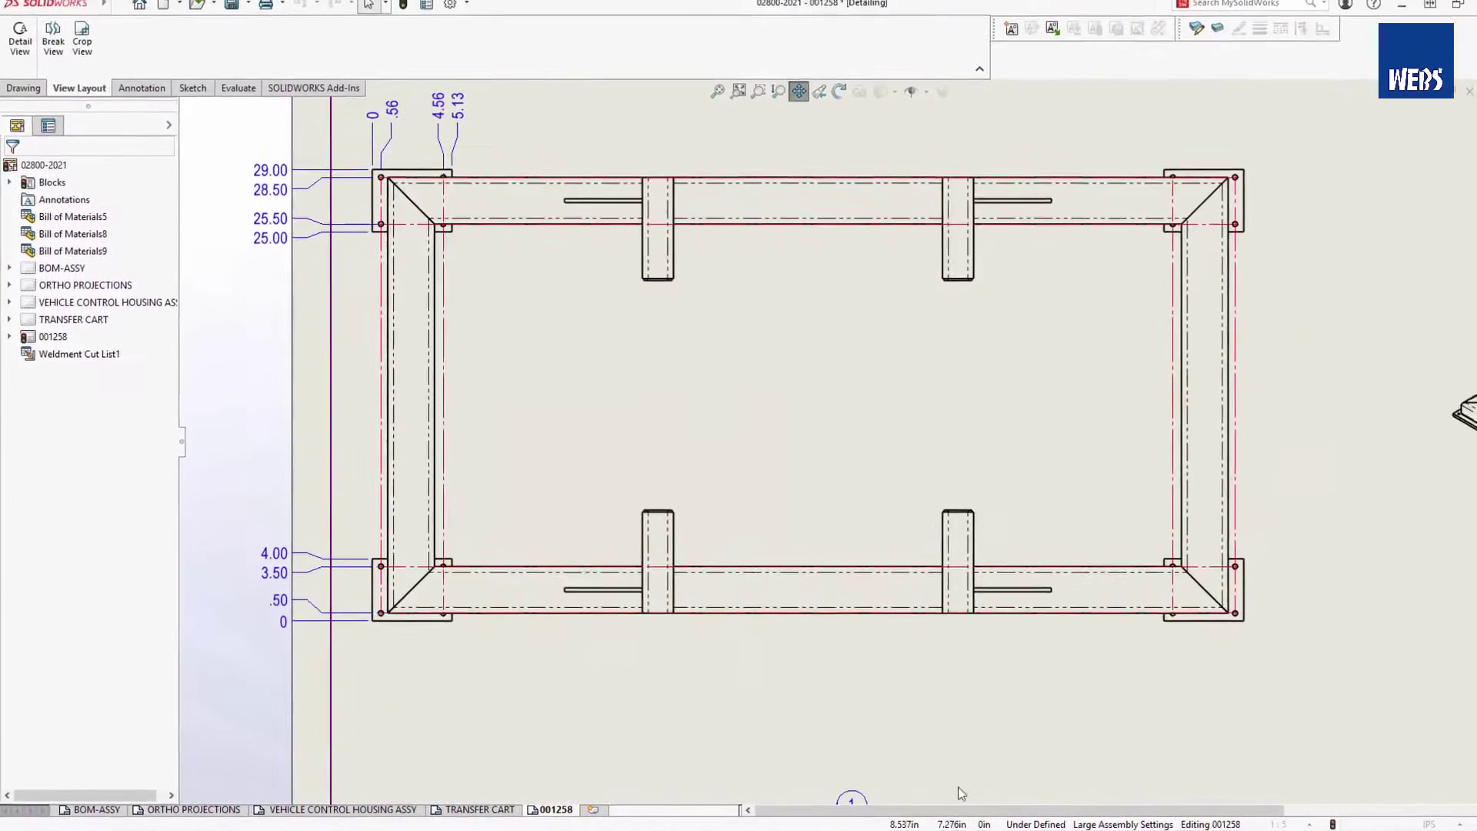
middle_click_drag(934, 465, 935, 513)
left_click(852, 468)
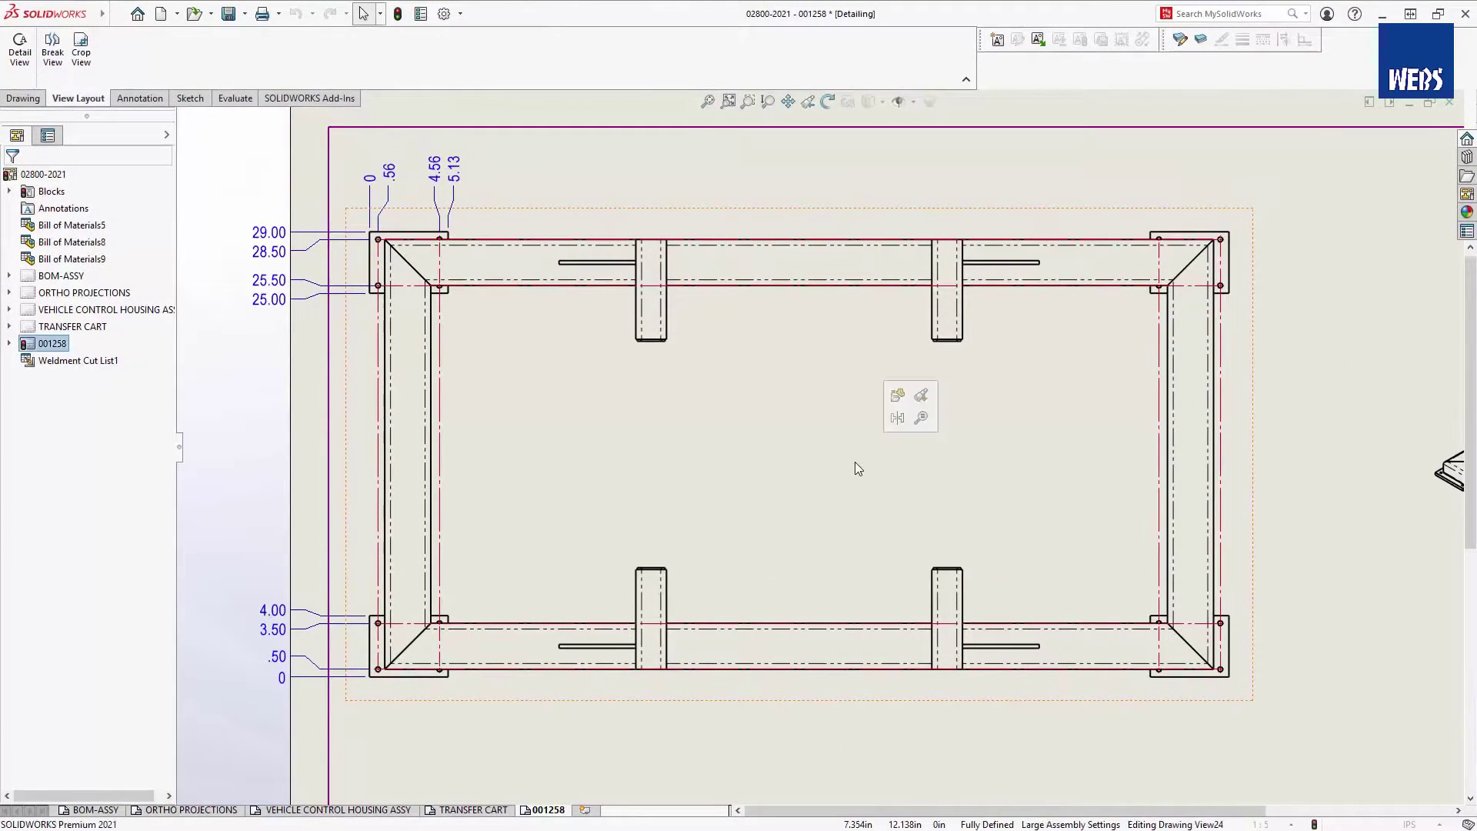
key("s")
left_click(971, 478)
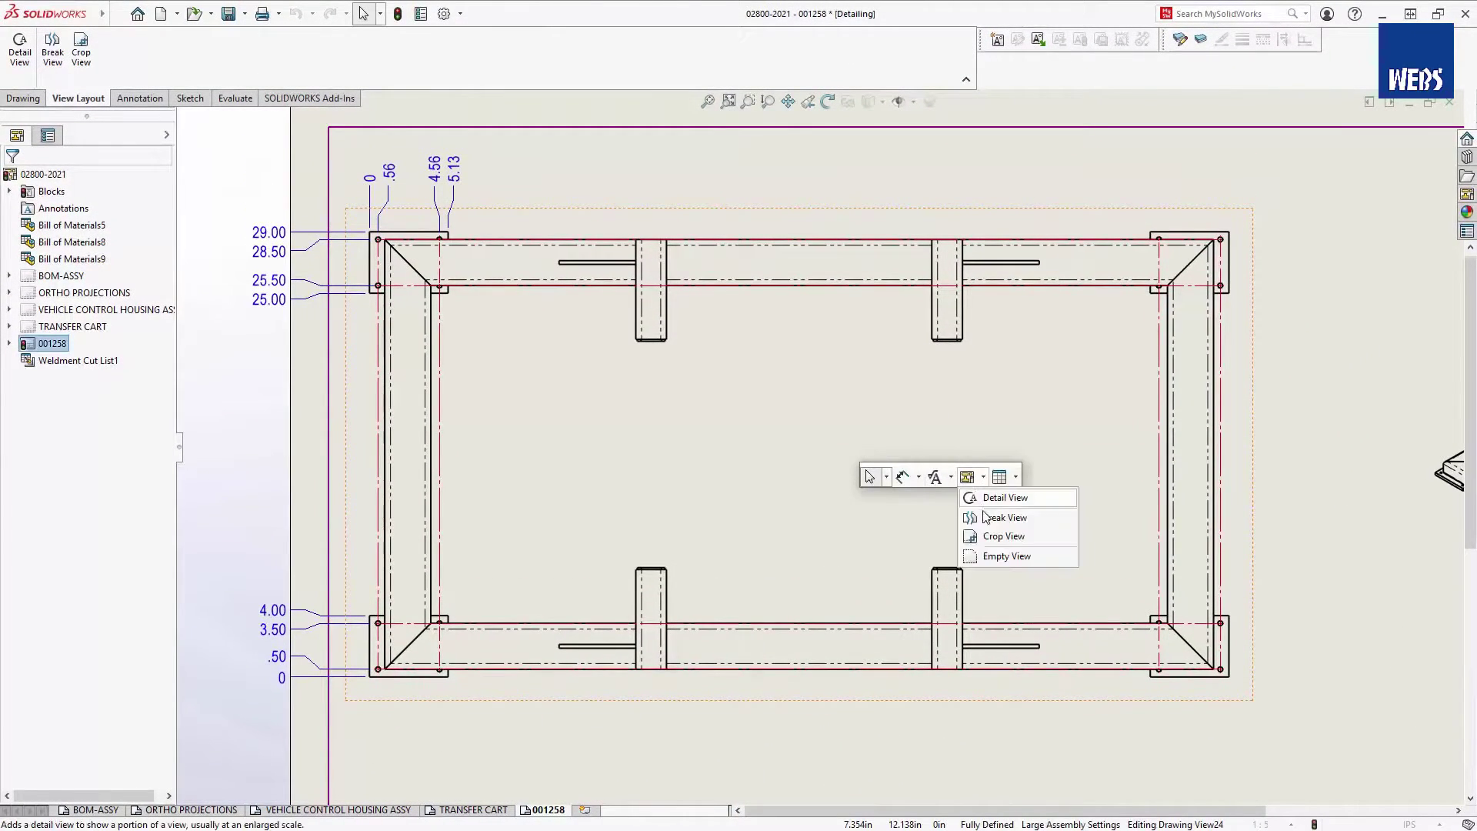
left_click(992, 520)
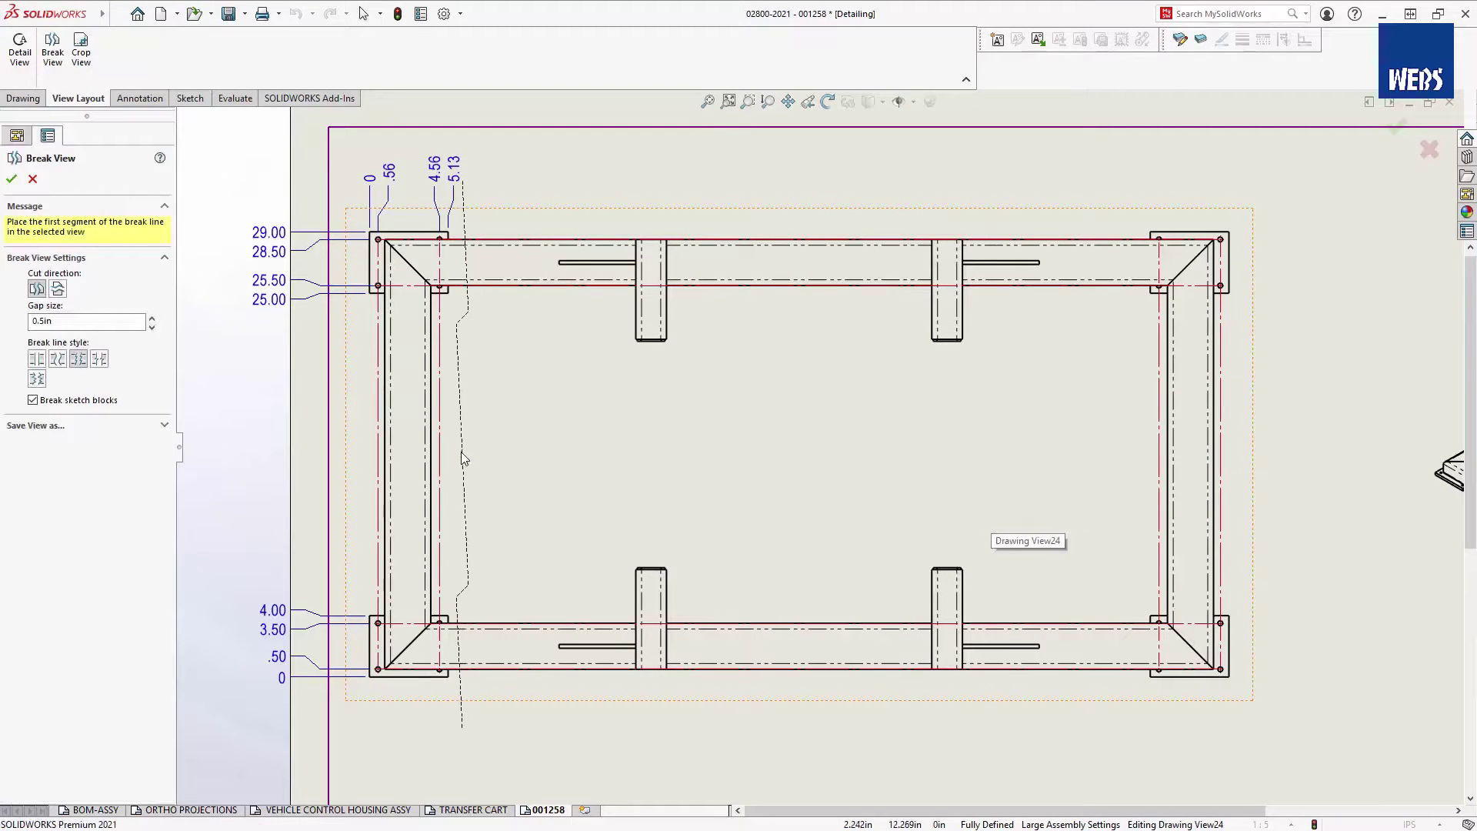
Place three pairs of break lines across the frame rails and choose the short zigzag style.
left_click(460, 454)
left_click(547, 459)
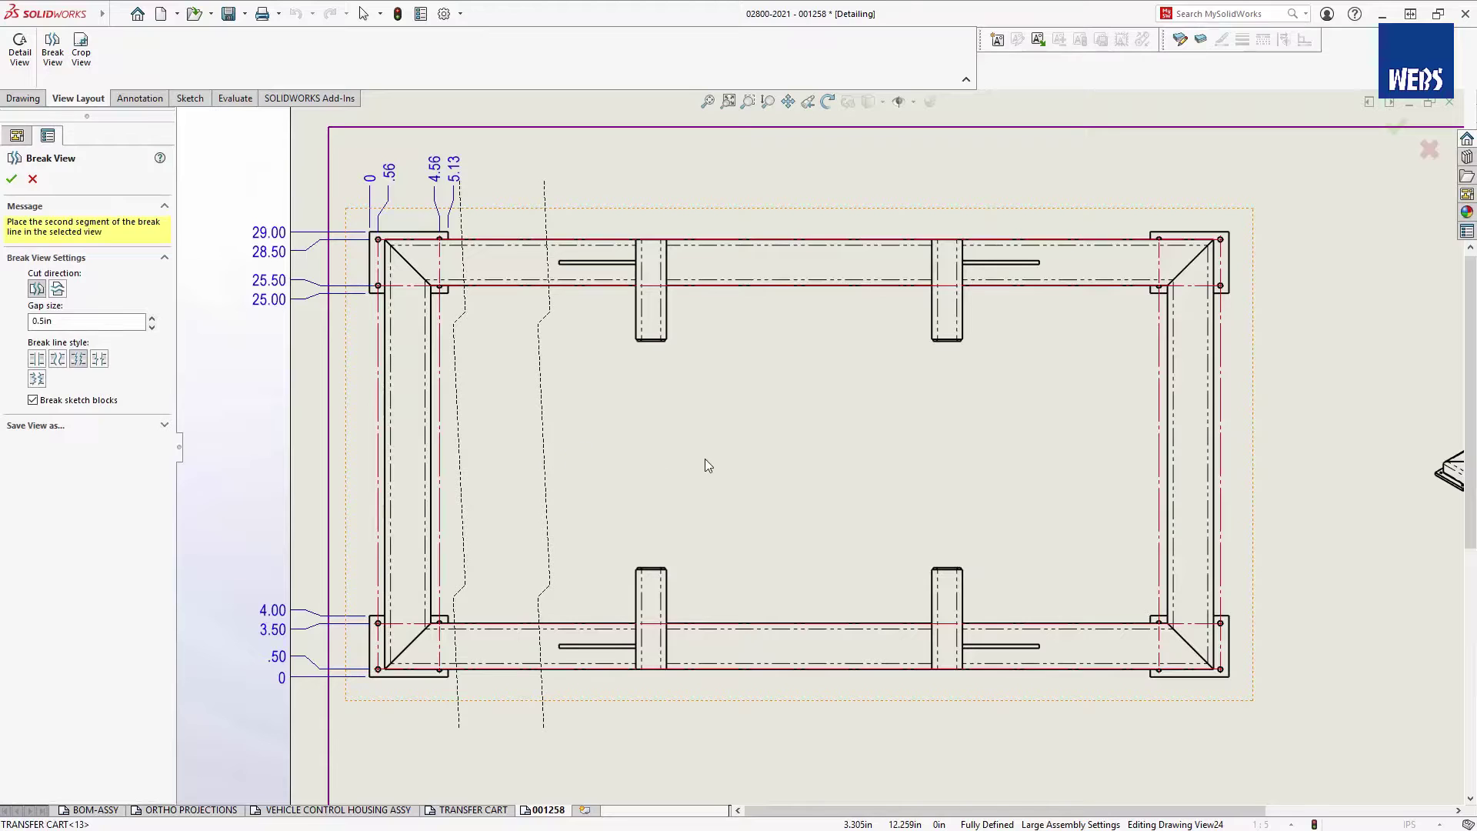
left_click(674, 452)
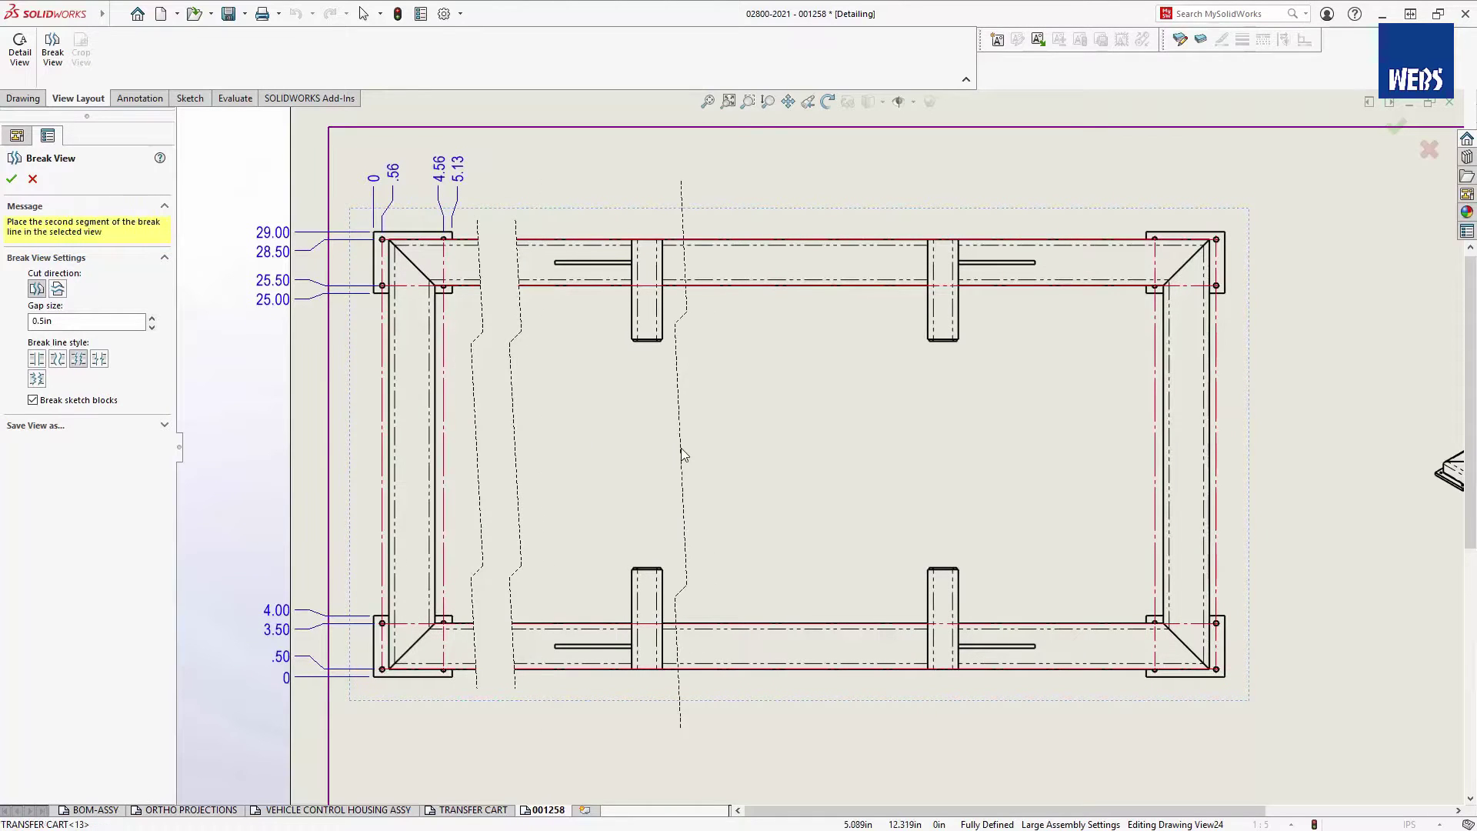
left_click(900, 453)
left_click(962, 460)
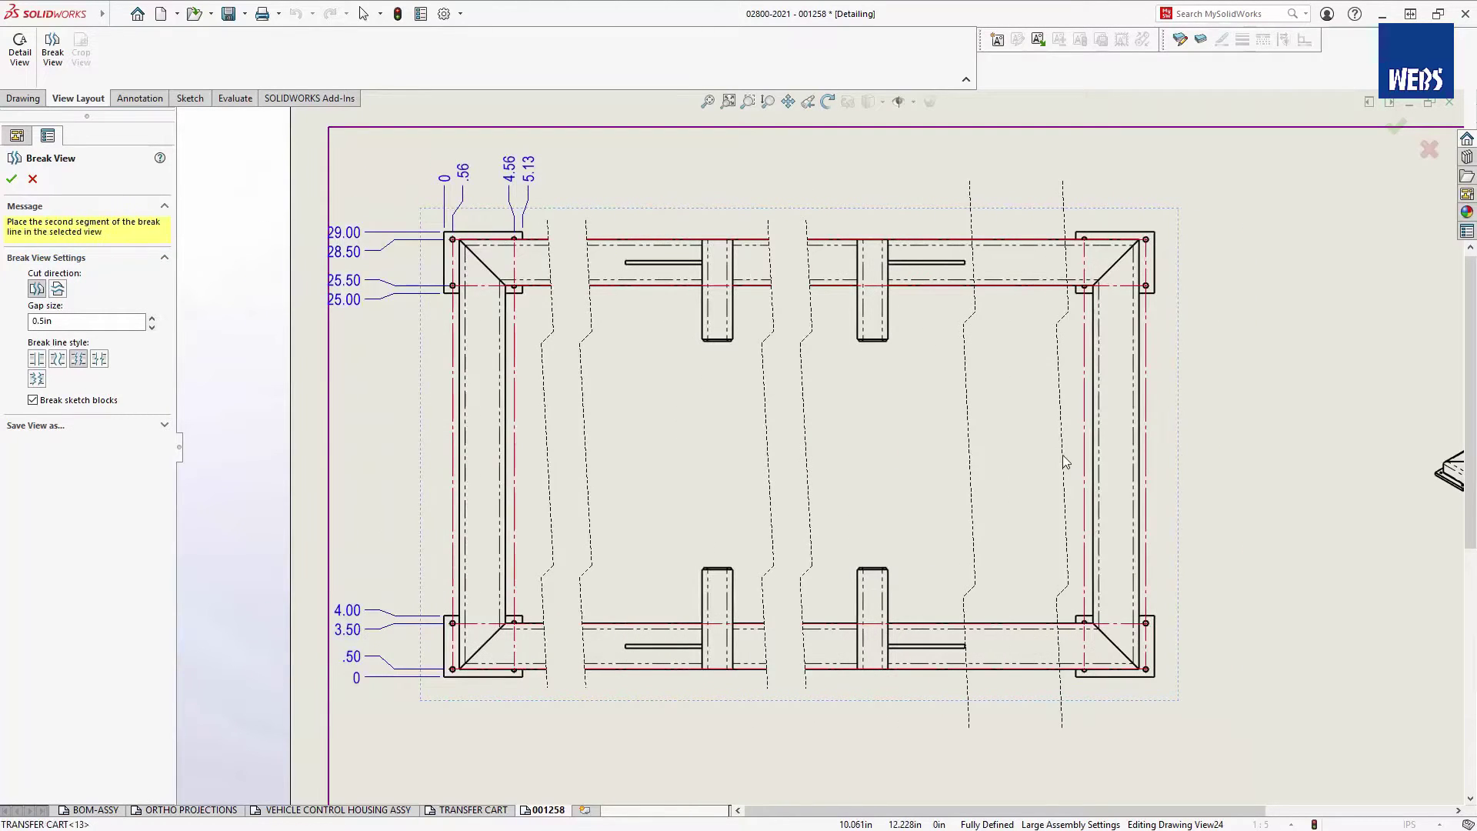
left_click(1063, 454)
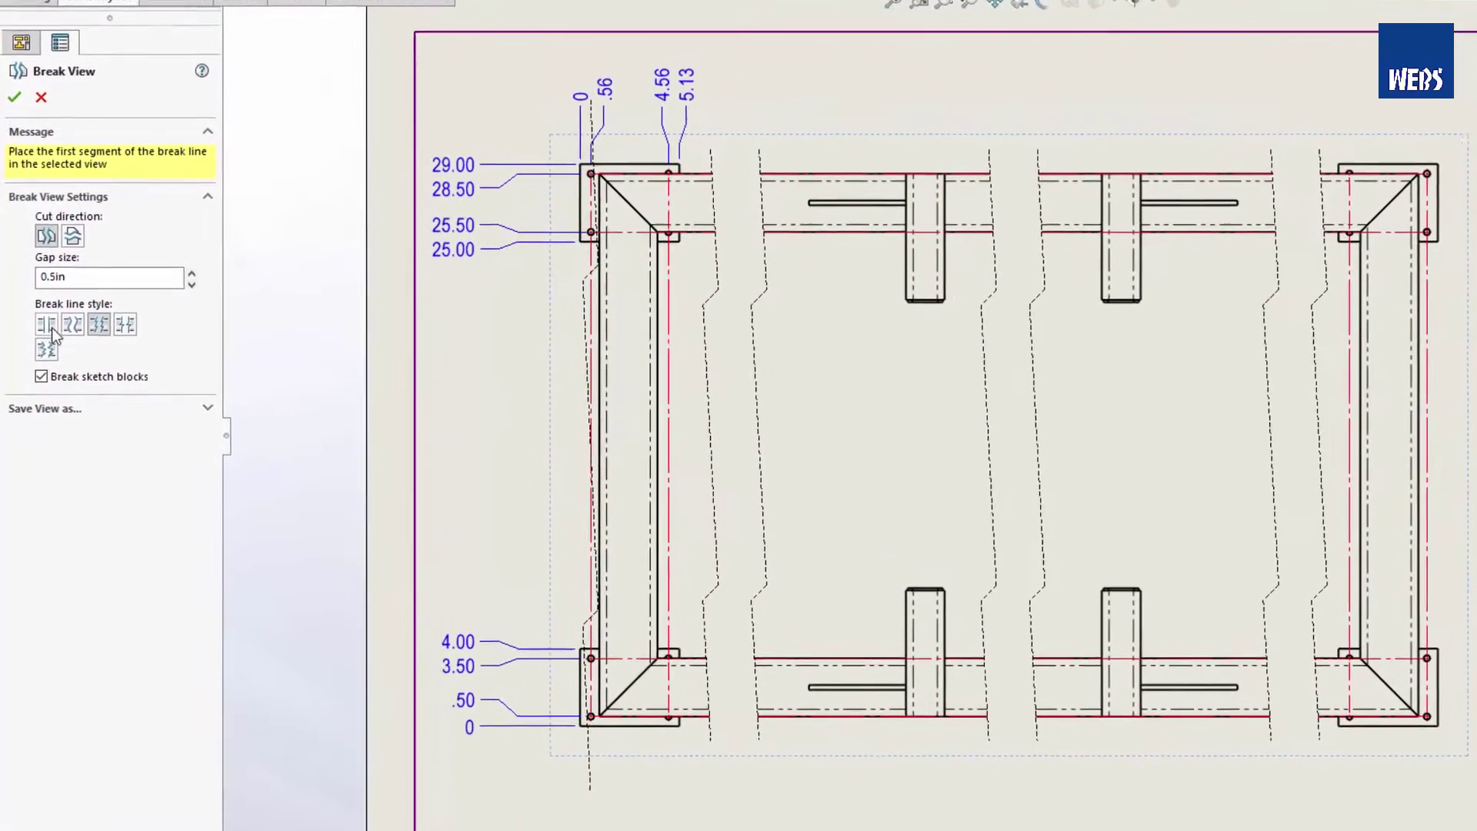
left_click(41, 339)
left_click(128, 321)
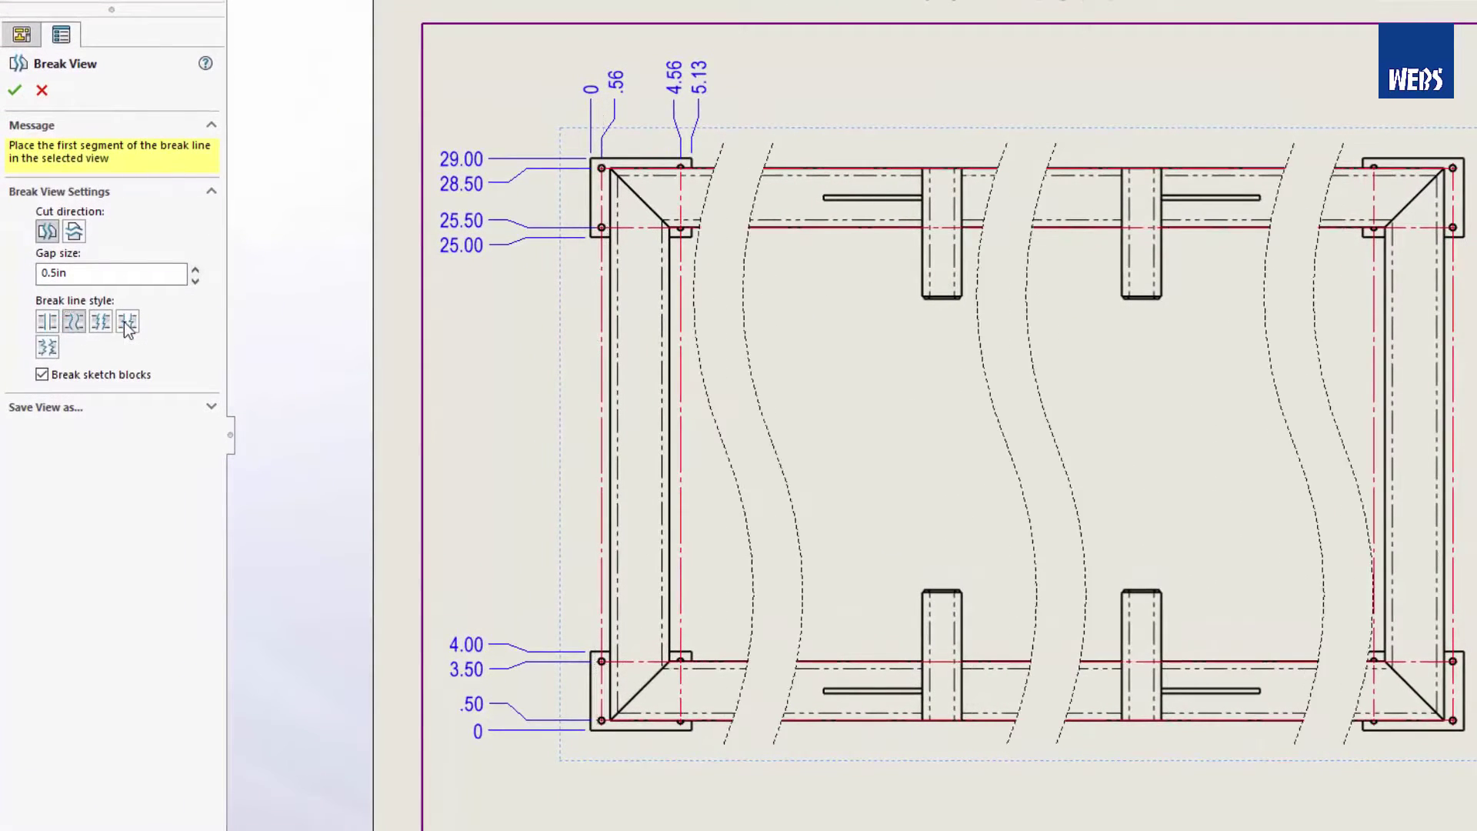
Confirm the break view and add ordinates 50.88, 51.44, 55.44, 56.00 to the right bracket.
left_click(15, 92)
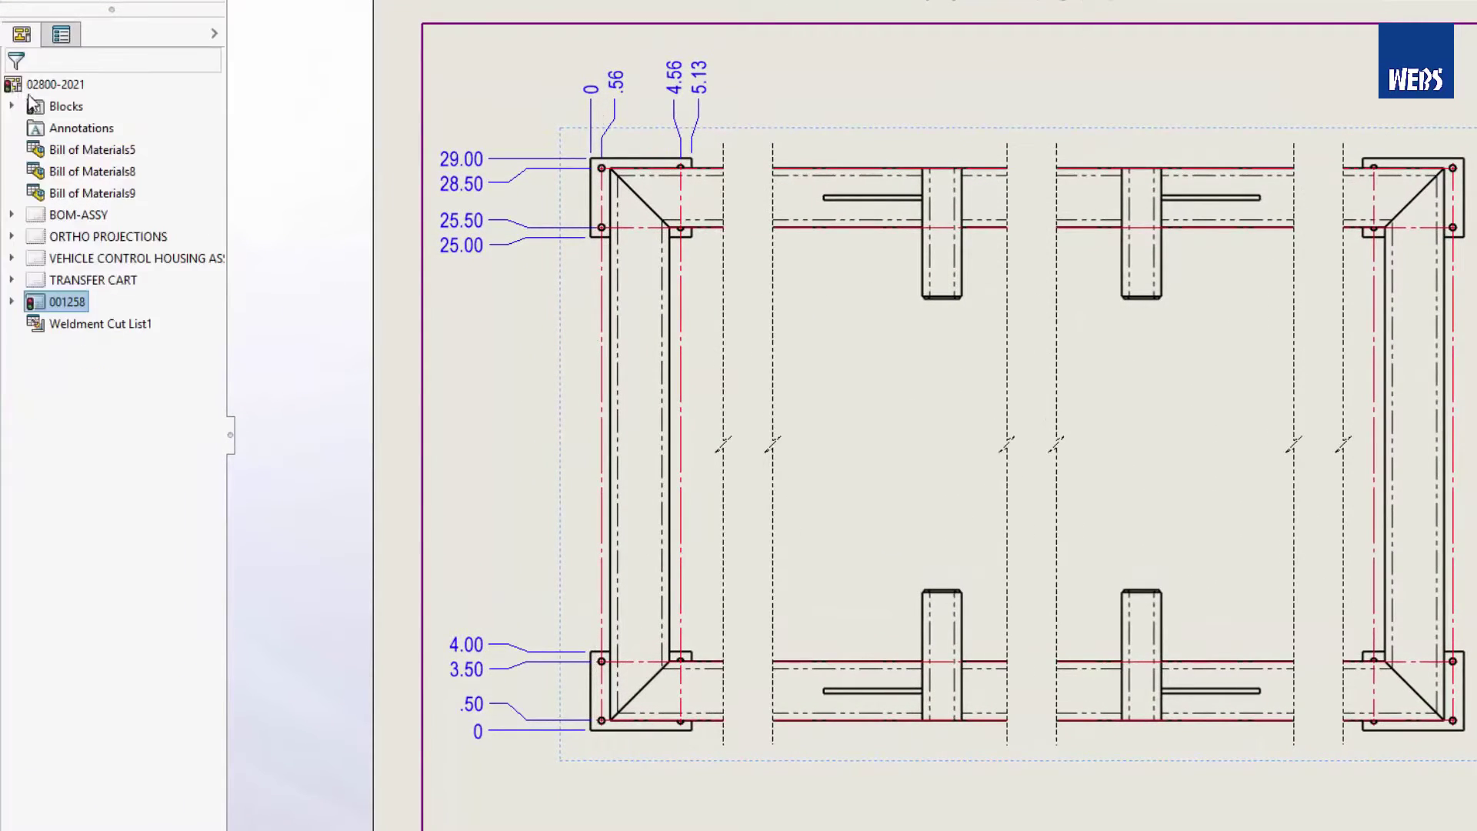
right_click(398, 86)
left_click(474, 249)
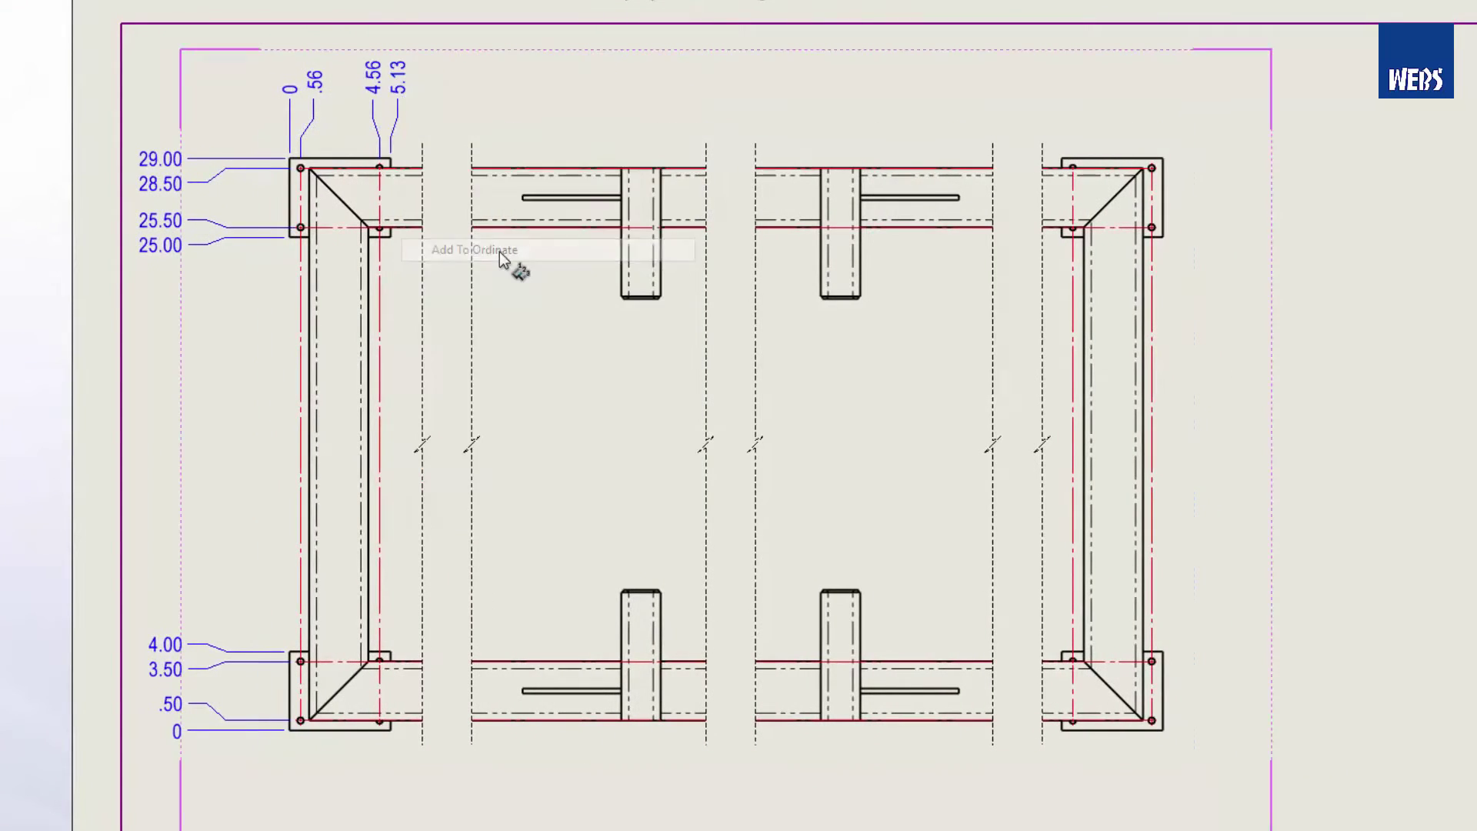
left_click(1059, 164)
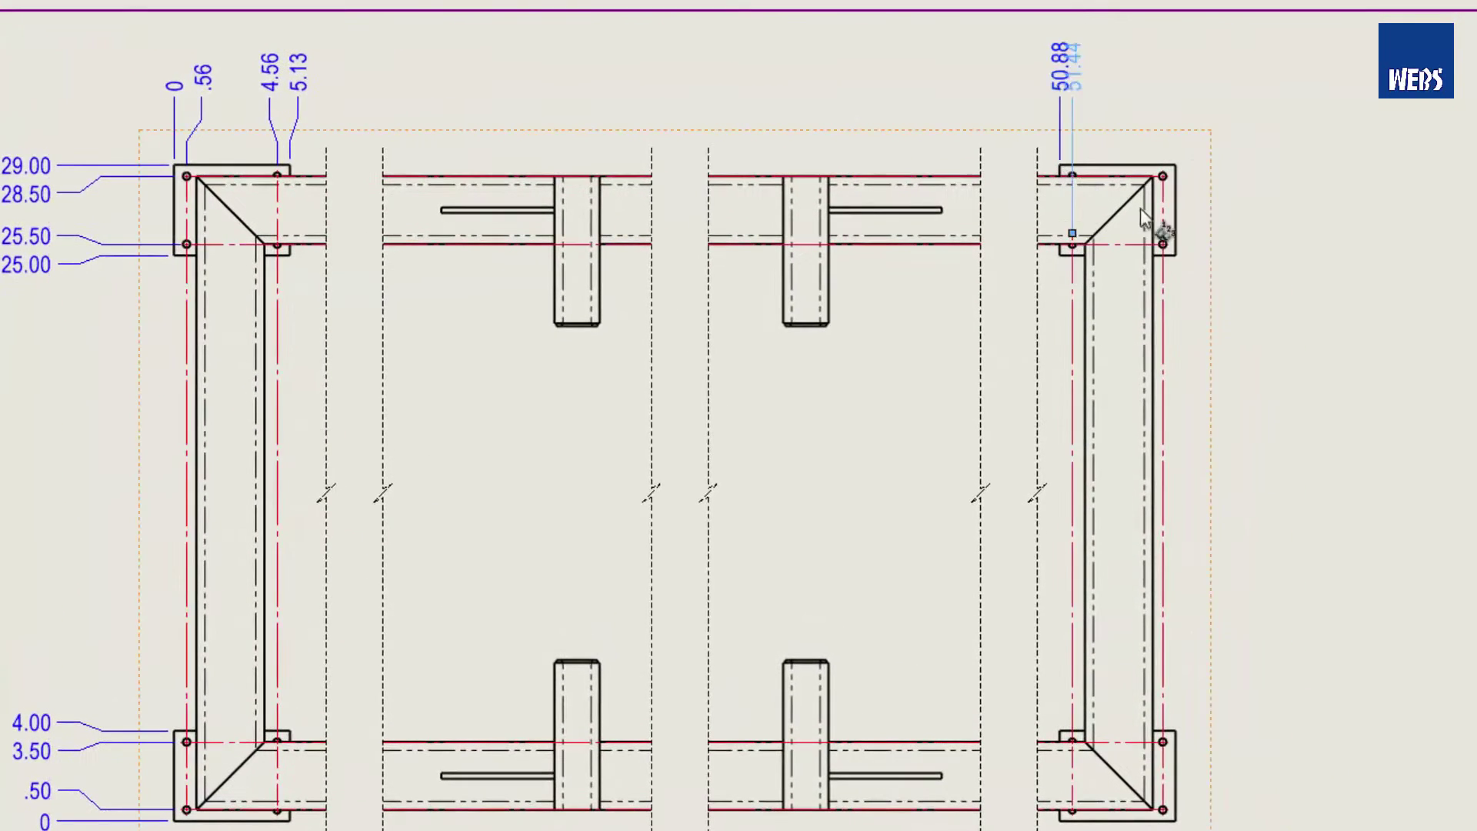
left_click(1163, 176)
left_click(1176, 207)
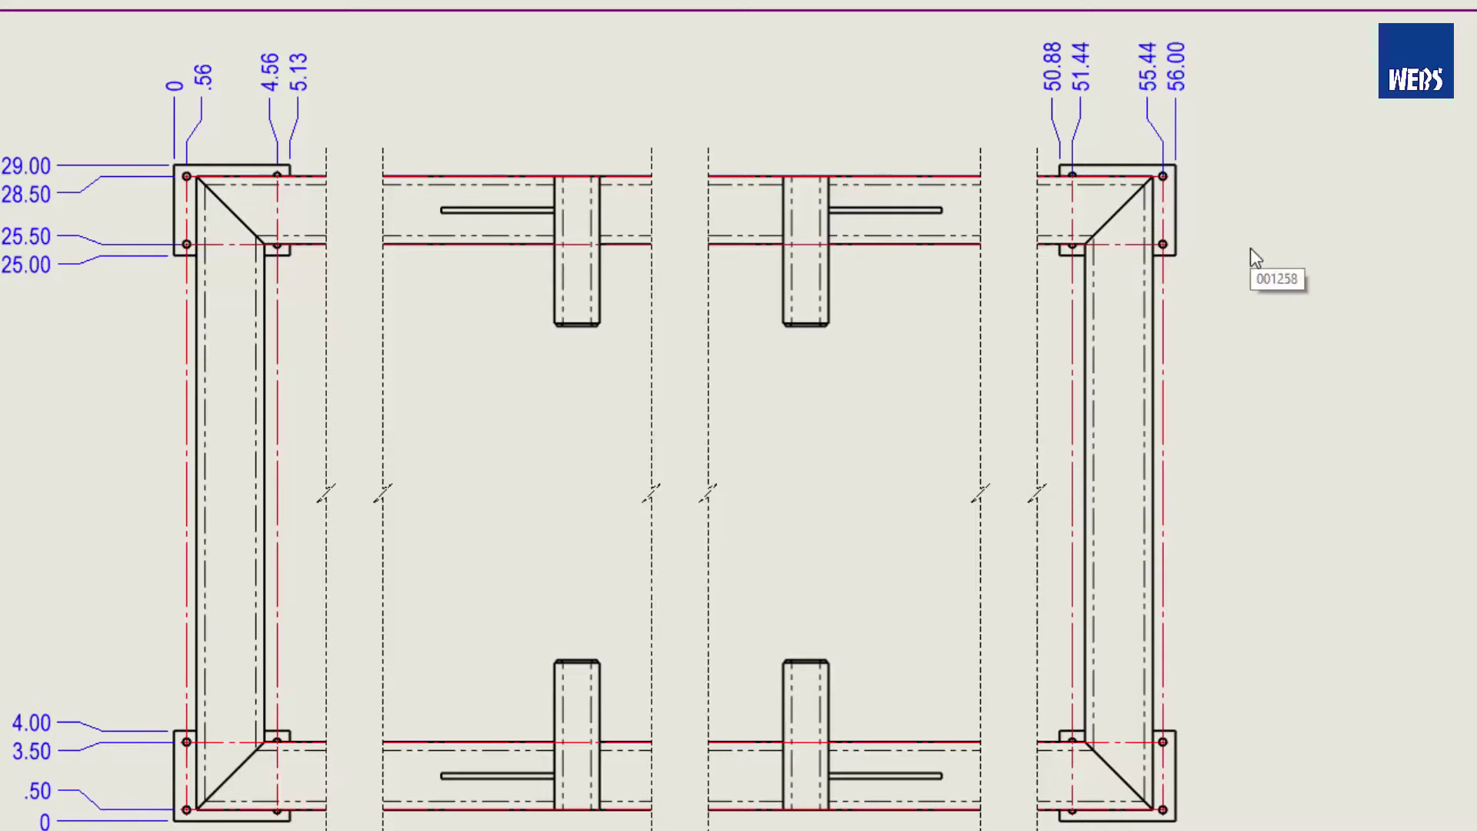
mouse_move(1243, 428)
middle_mouse_down("ctrl")
mouse_move(1045, 438)
mouse_move(836, 304)
middle_mouse_up("ctrl")
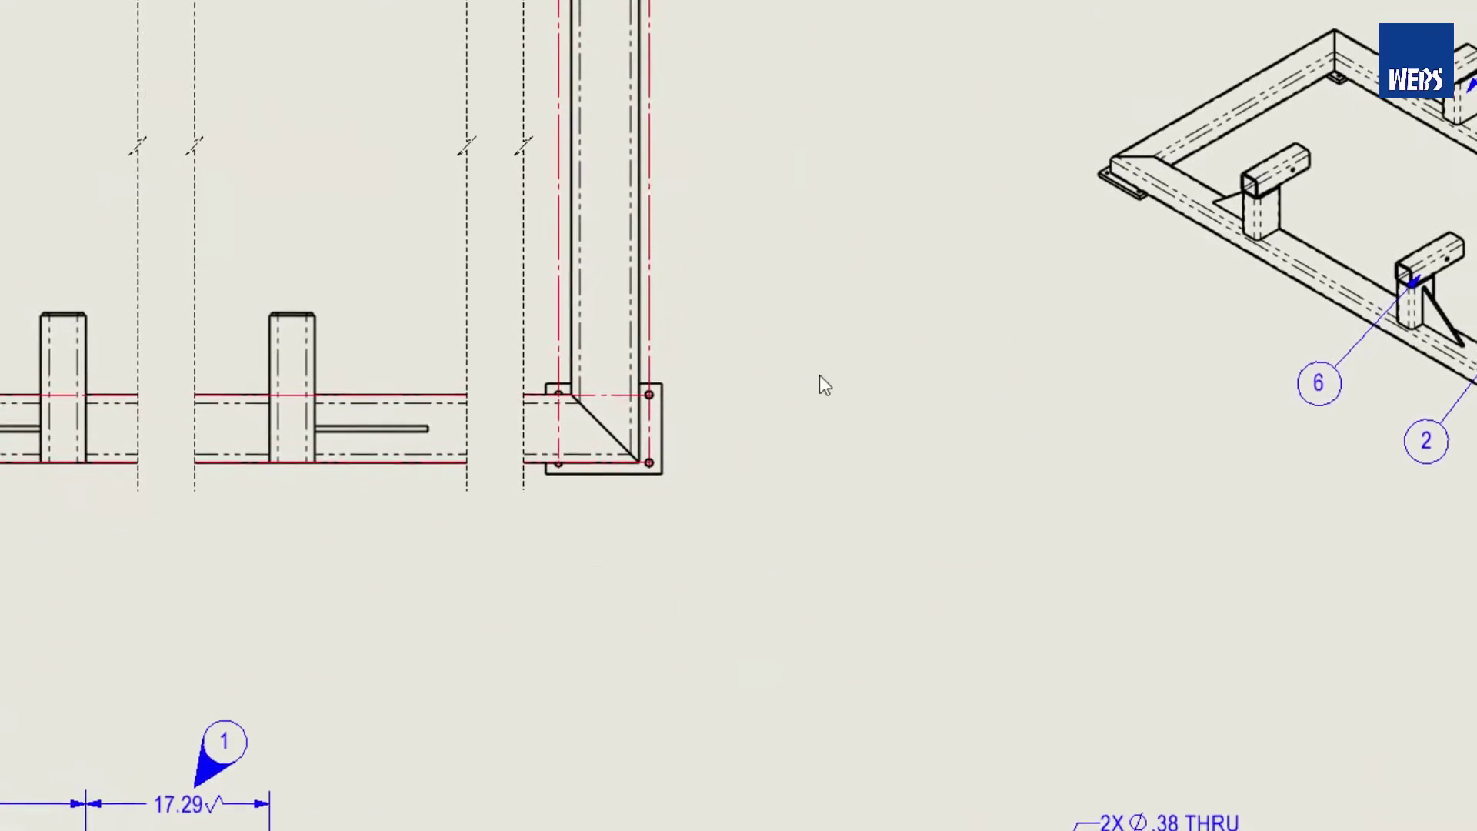
Circle the corner bracket and place Detail A at 2:5 to the right of the frame view.
key("s")
left_click(988, 404)
left_click(999, 446)
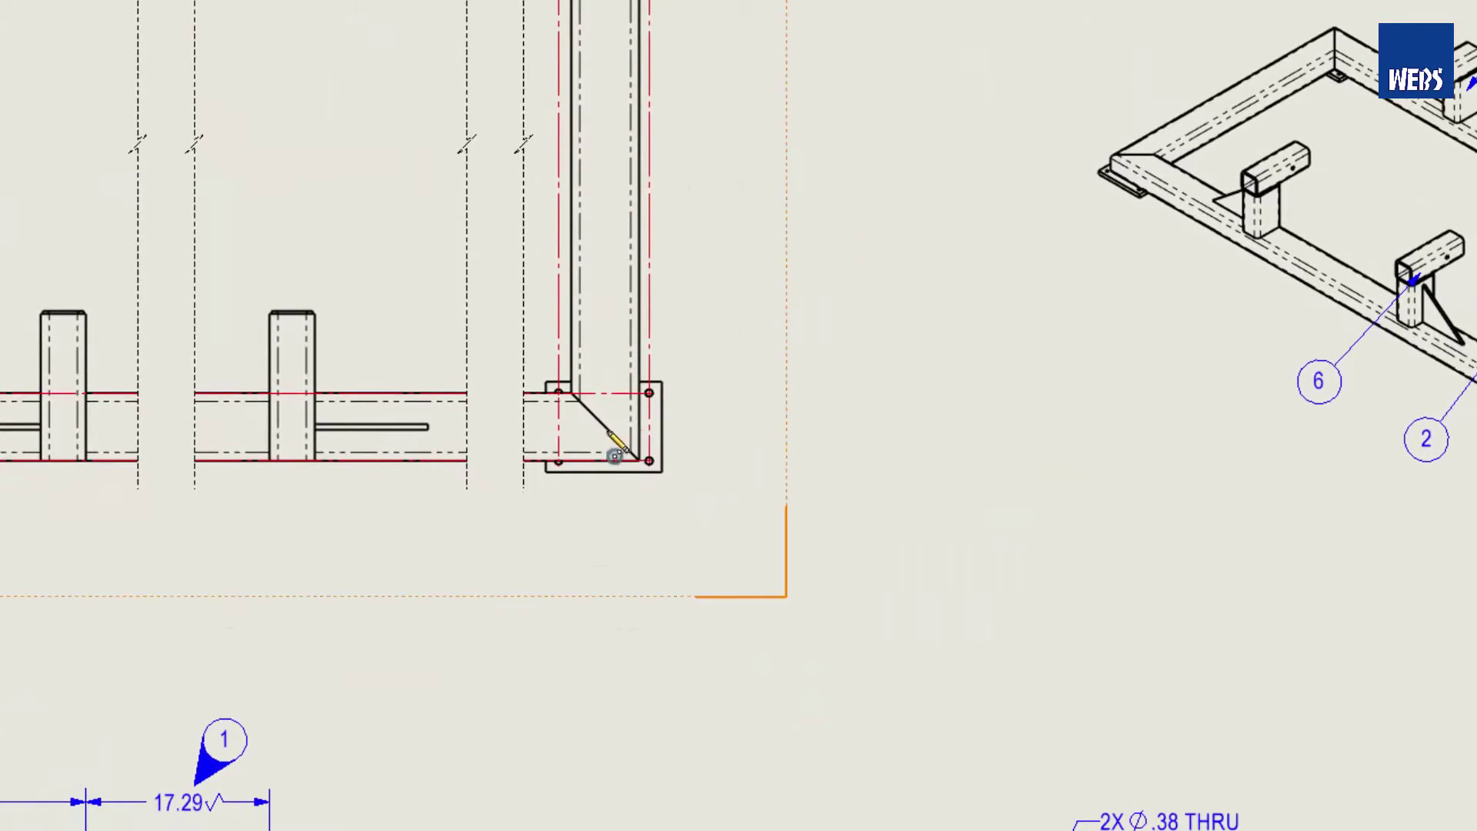
left_click(600, 428)
left_click(685, 408)
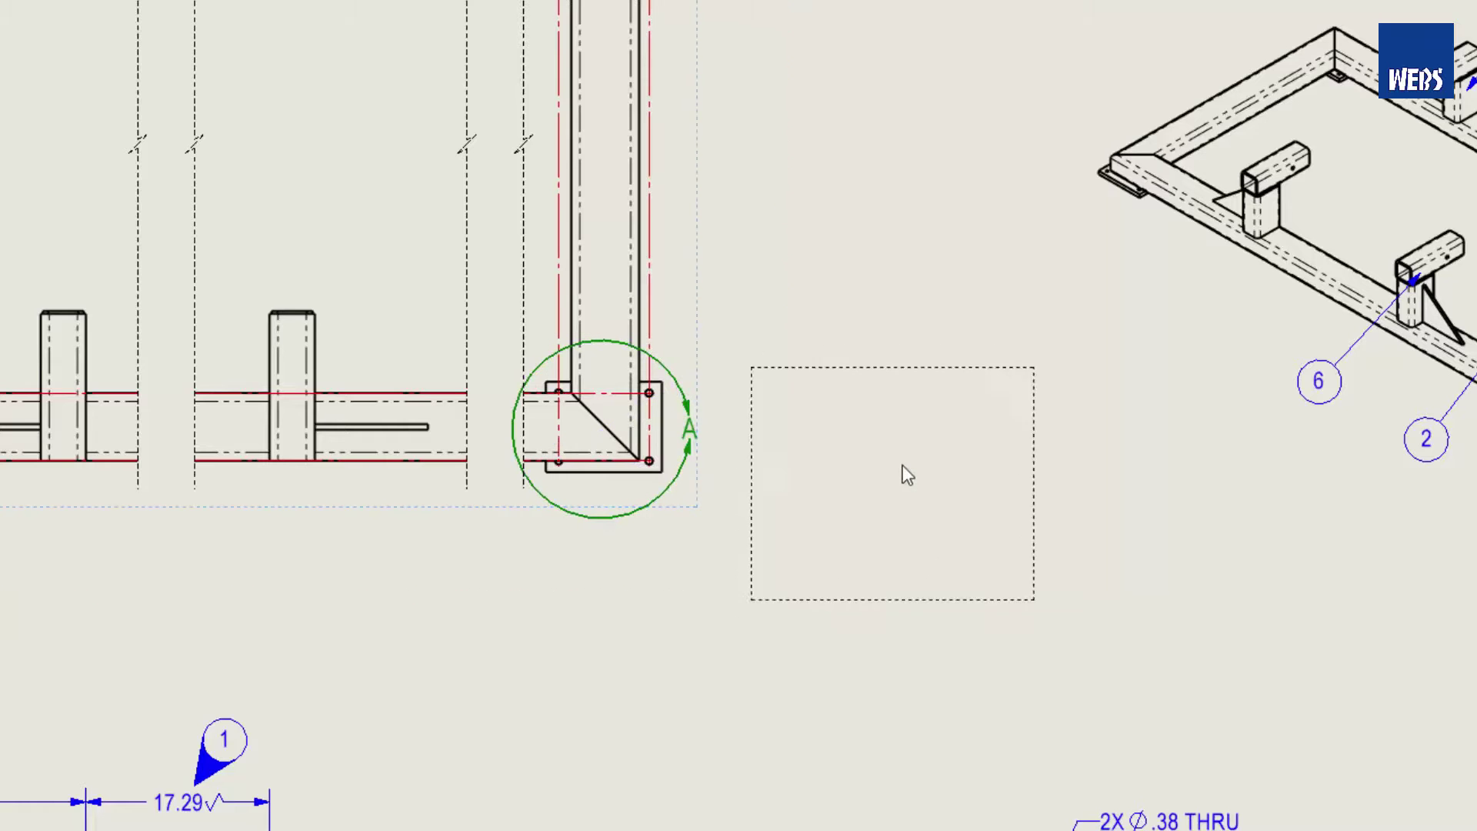
left_click(908, 462)
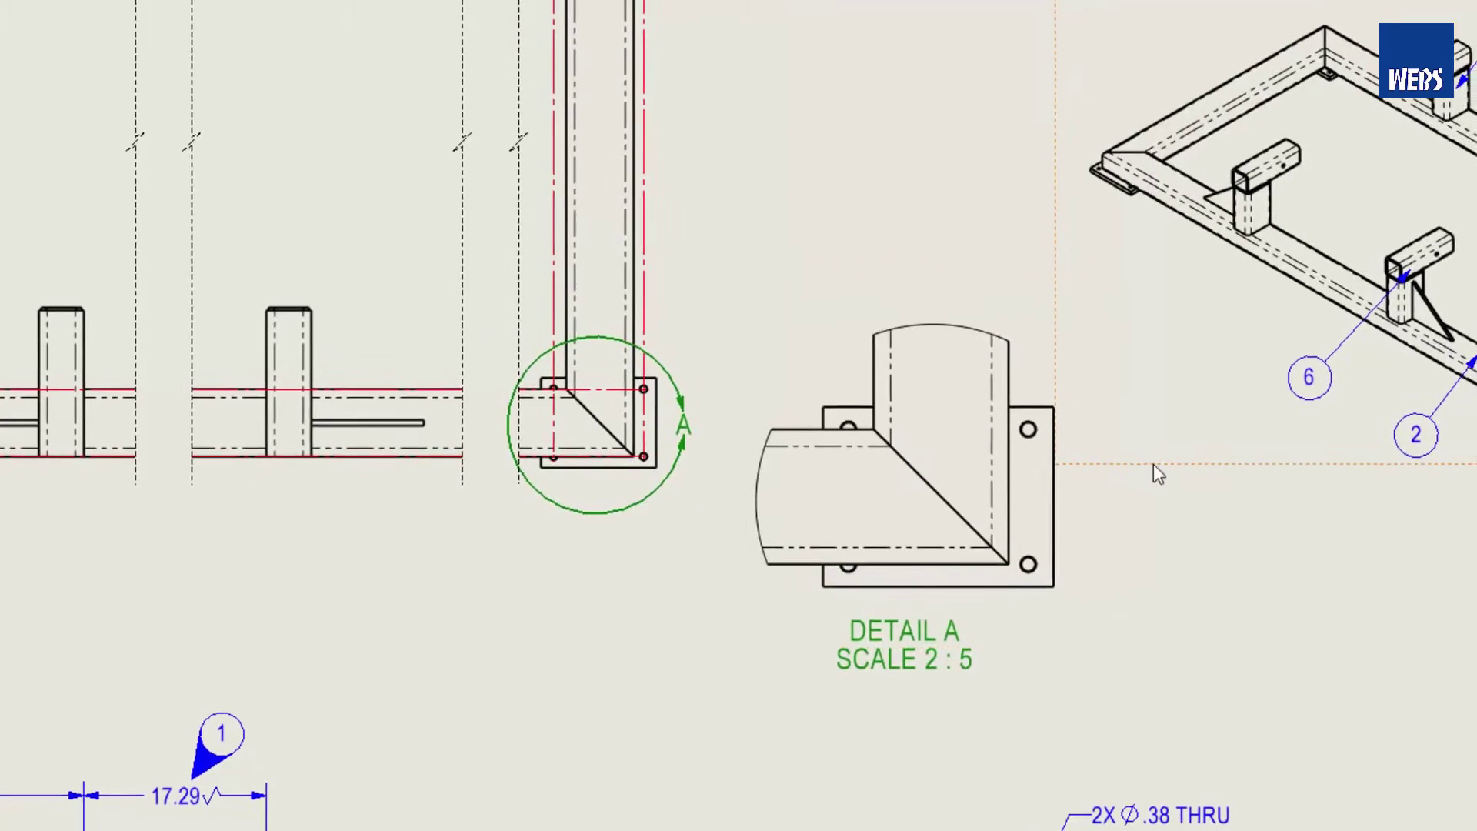
Add a 4X 3/8-16 UNC tapped-hole callout to Detail A's lower-right hole.
key("s")
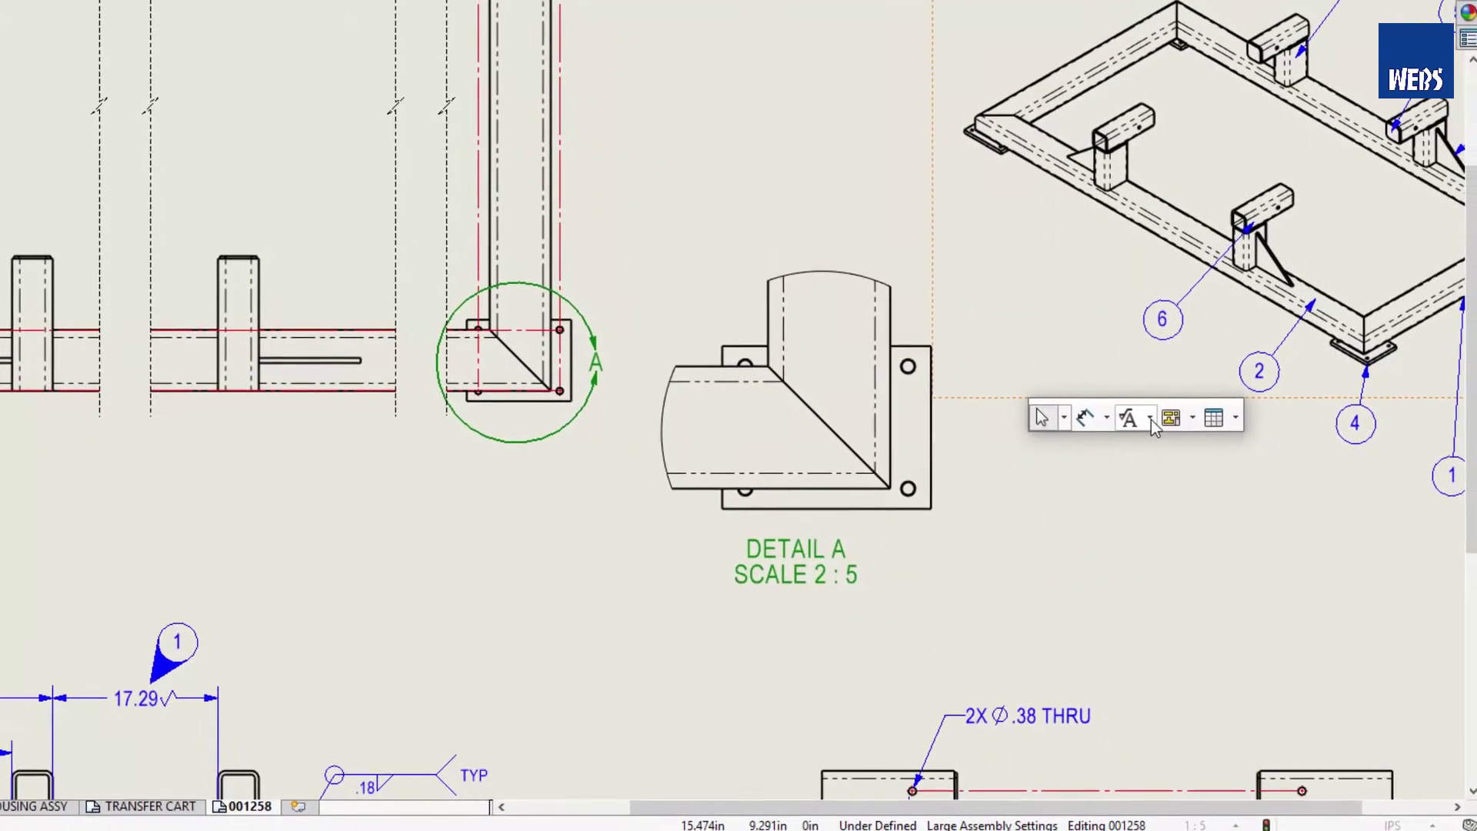
left_click(1151, 418)
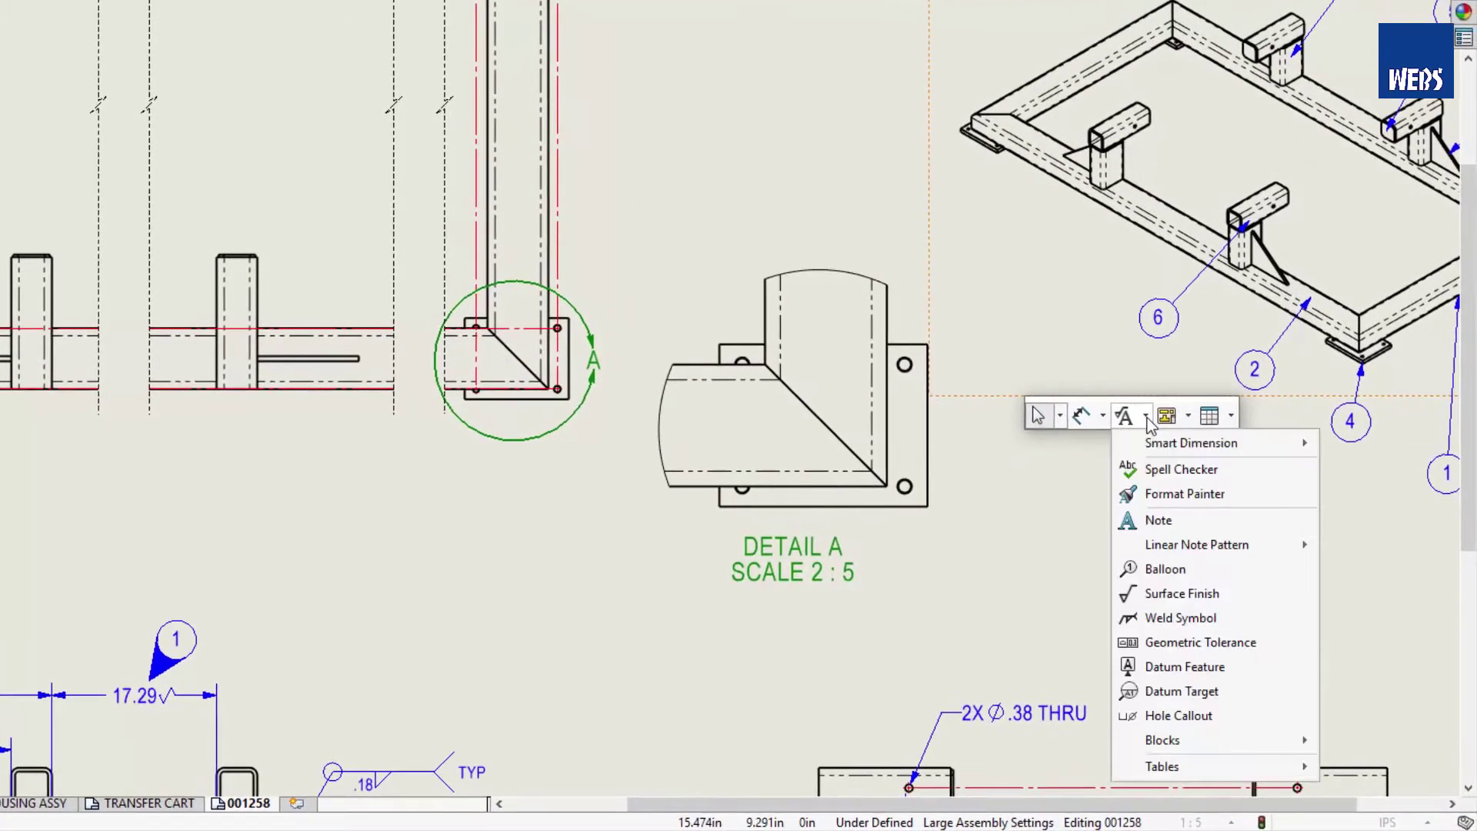
left_click(1179, 715)
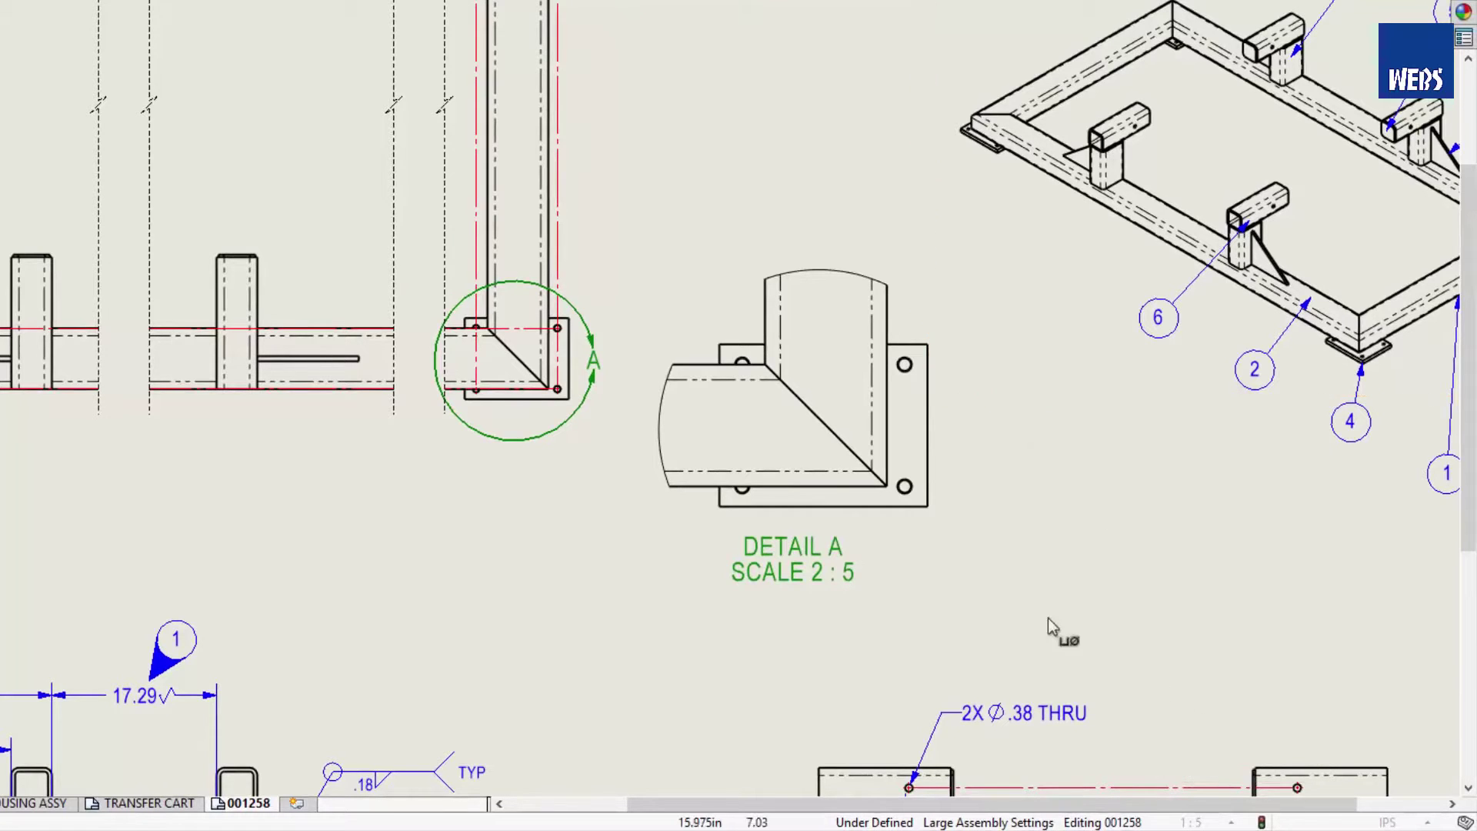
left_click(910, 493)
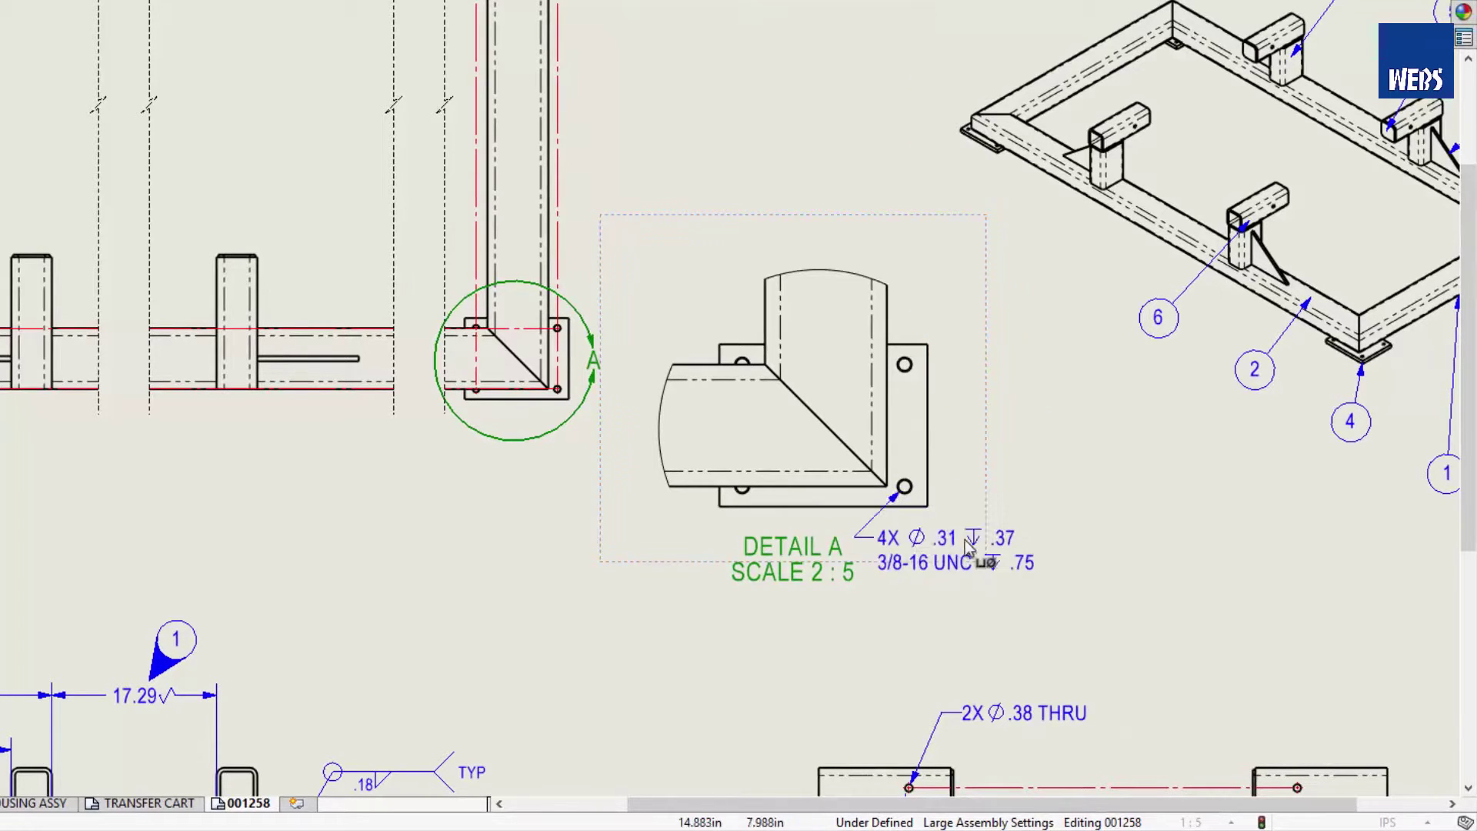
left_click(1091, 566)
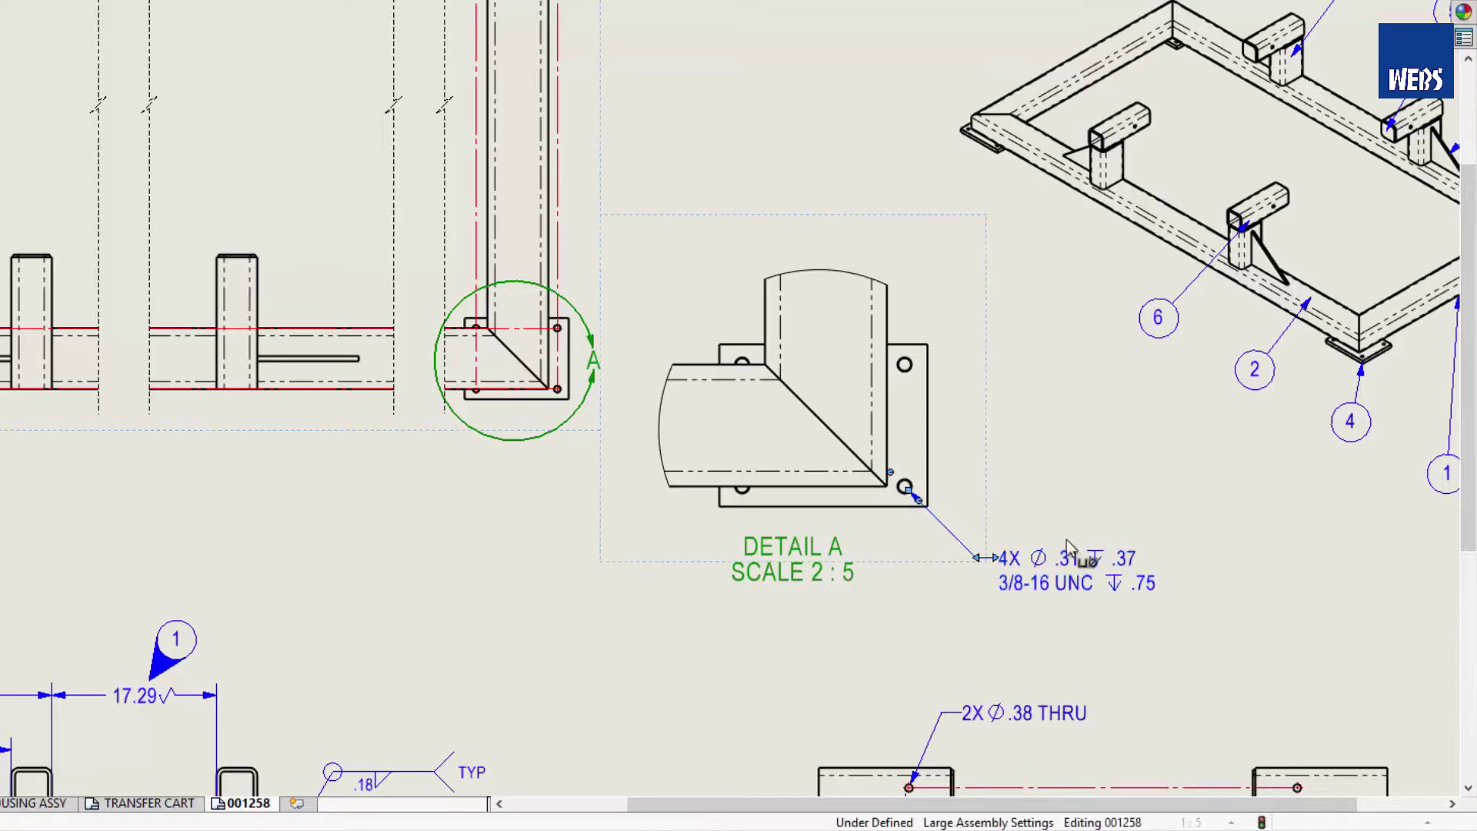
Add the 28.00 height and 54.00 width dimensions to Detail A.
left_click(888, 346)
left_click(999, 376)
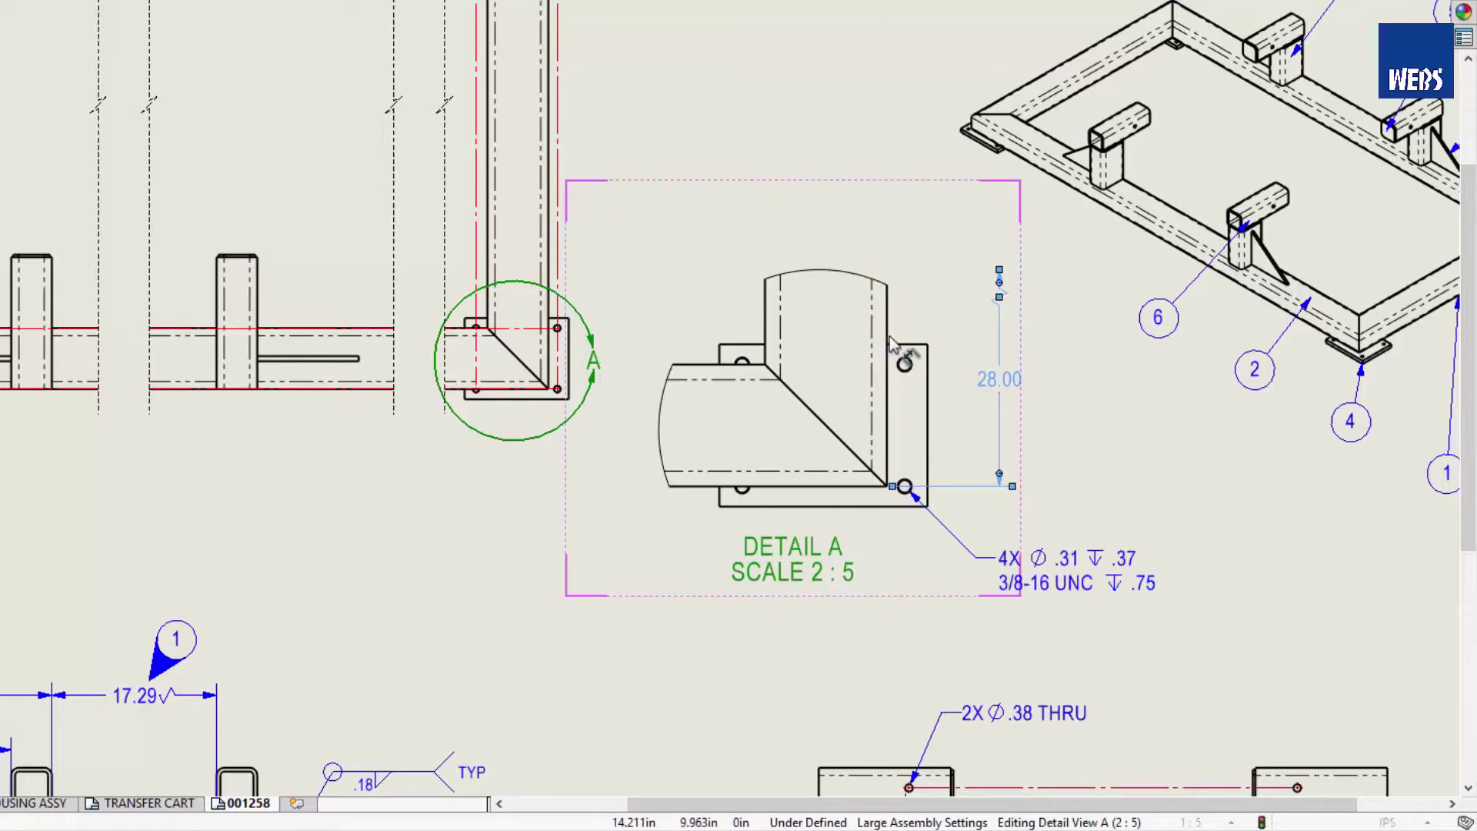
left_click(808, 492)
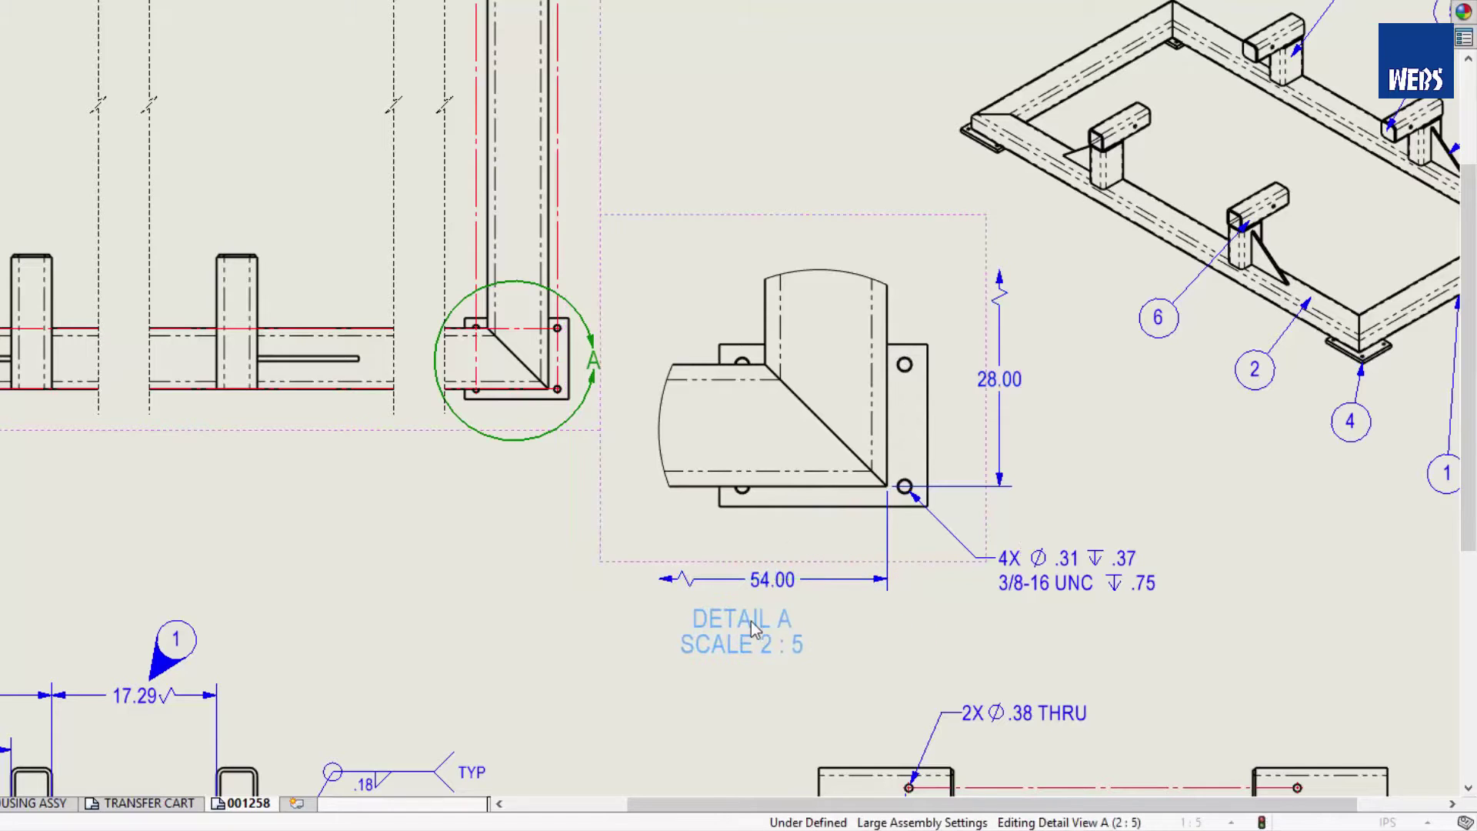
middle_click_drag(1144, 695, 913, 165, "ctrl")
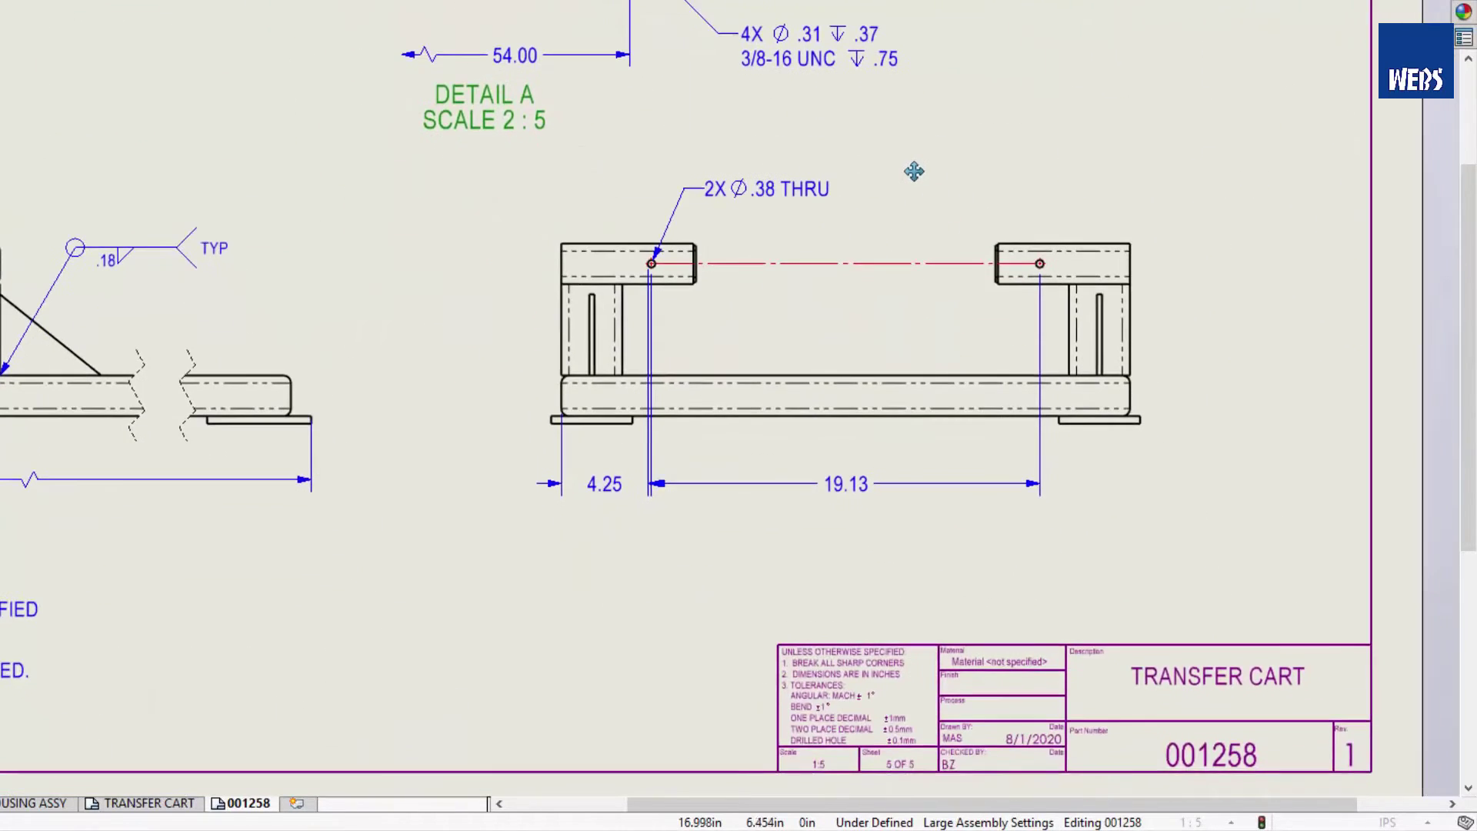
left_click(738, 483)
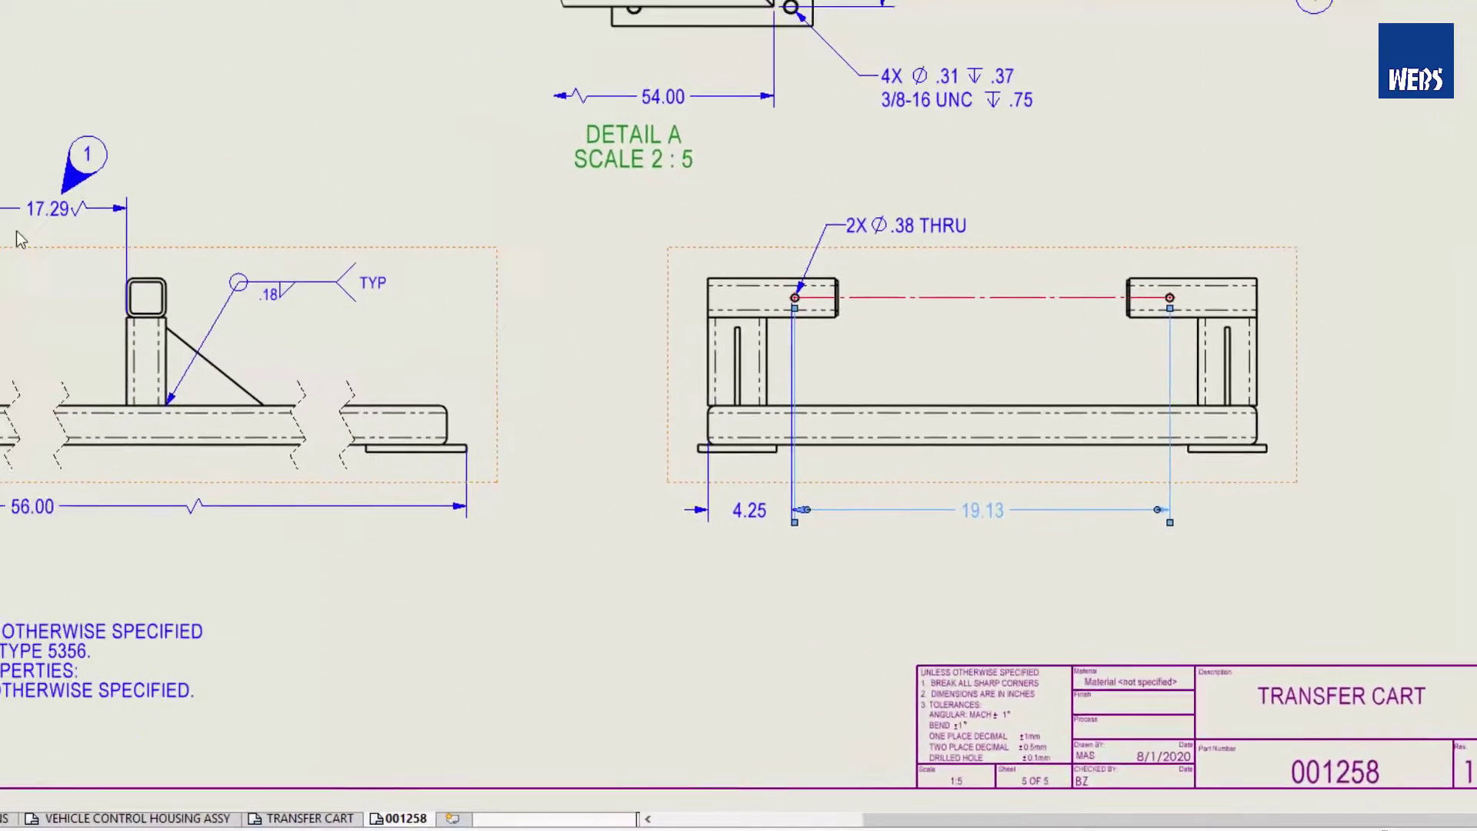
Give the 19.13 hole-spacing dimension a symmetric ±.010 tolerance at .123 precision.
left_click(121, 270)
left_click(122, 314)
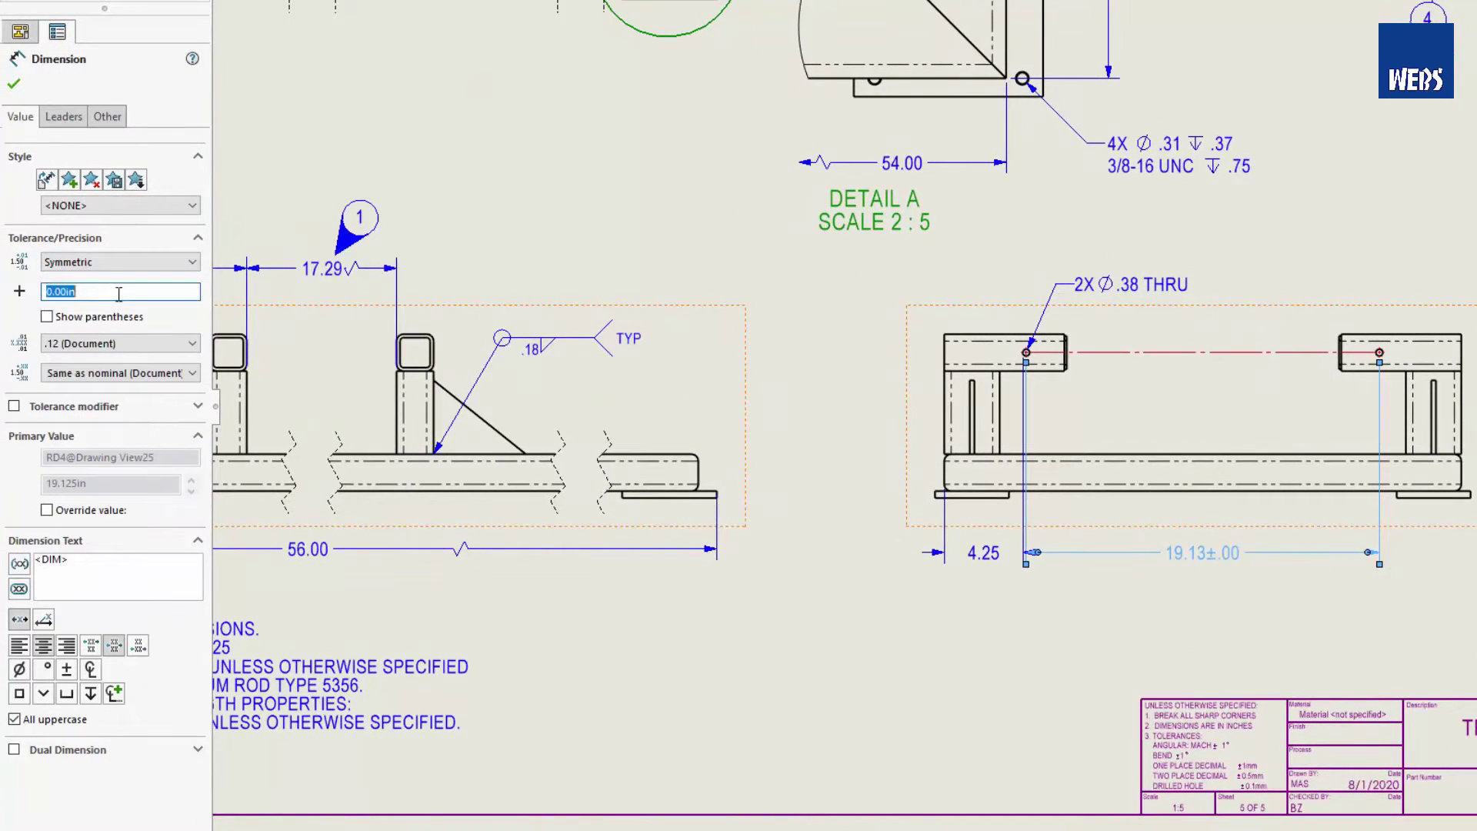
left_click(118, 347)
left_click(112, 400)
key("Escape")
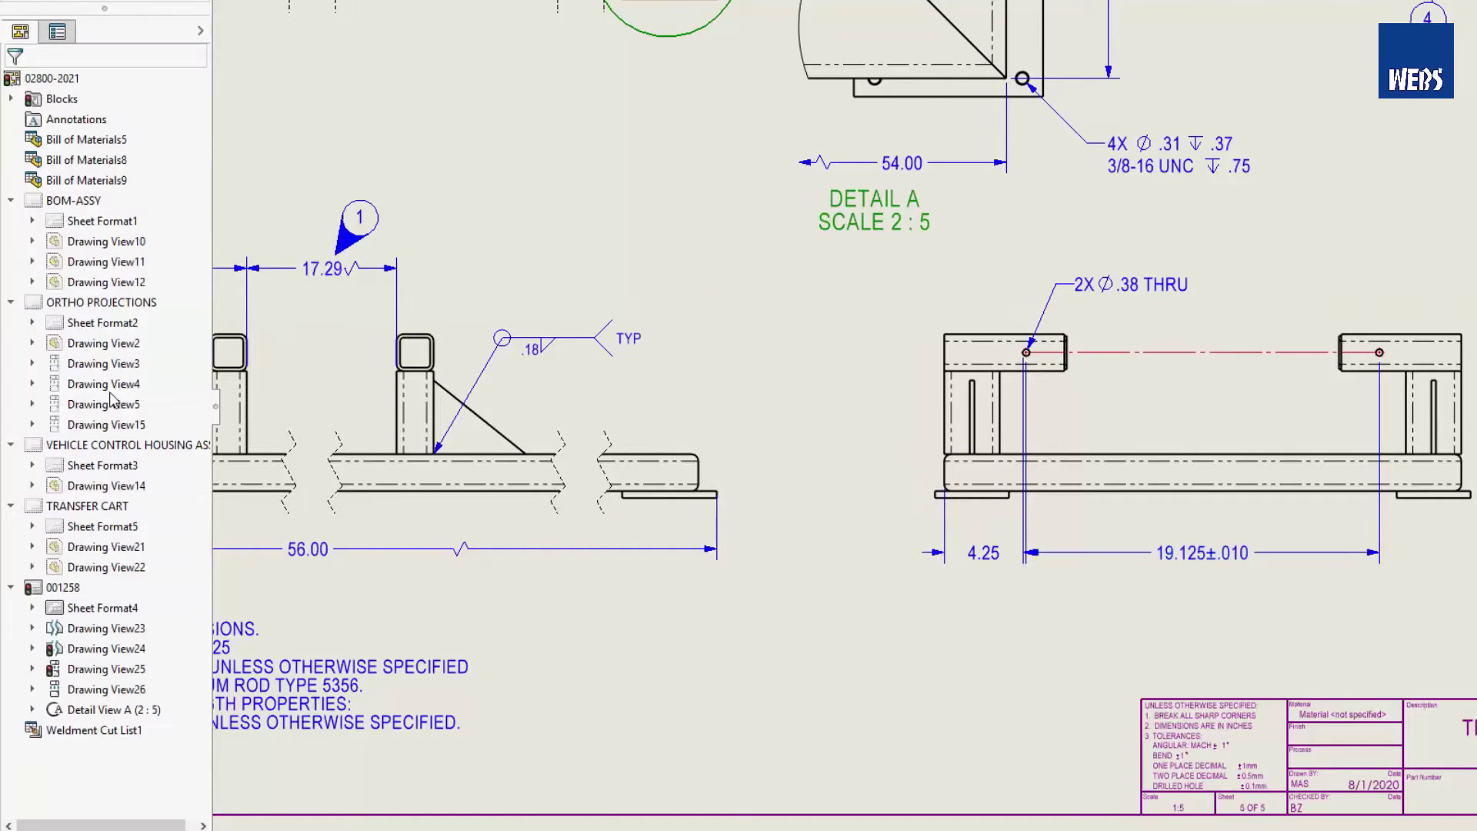
left_click(979, 559)
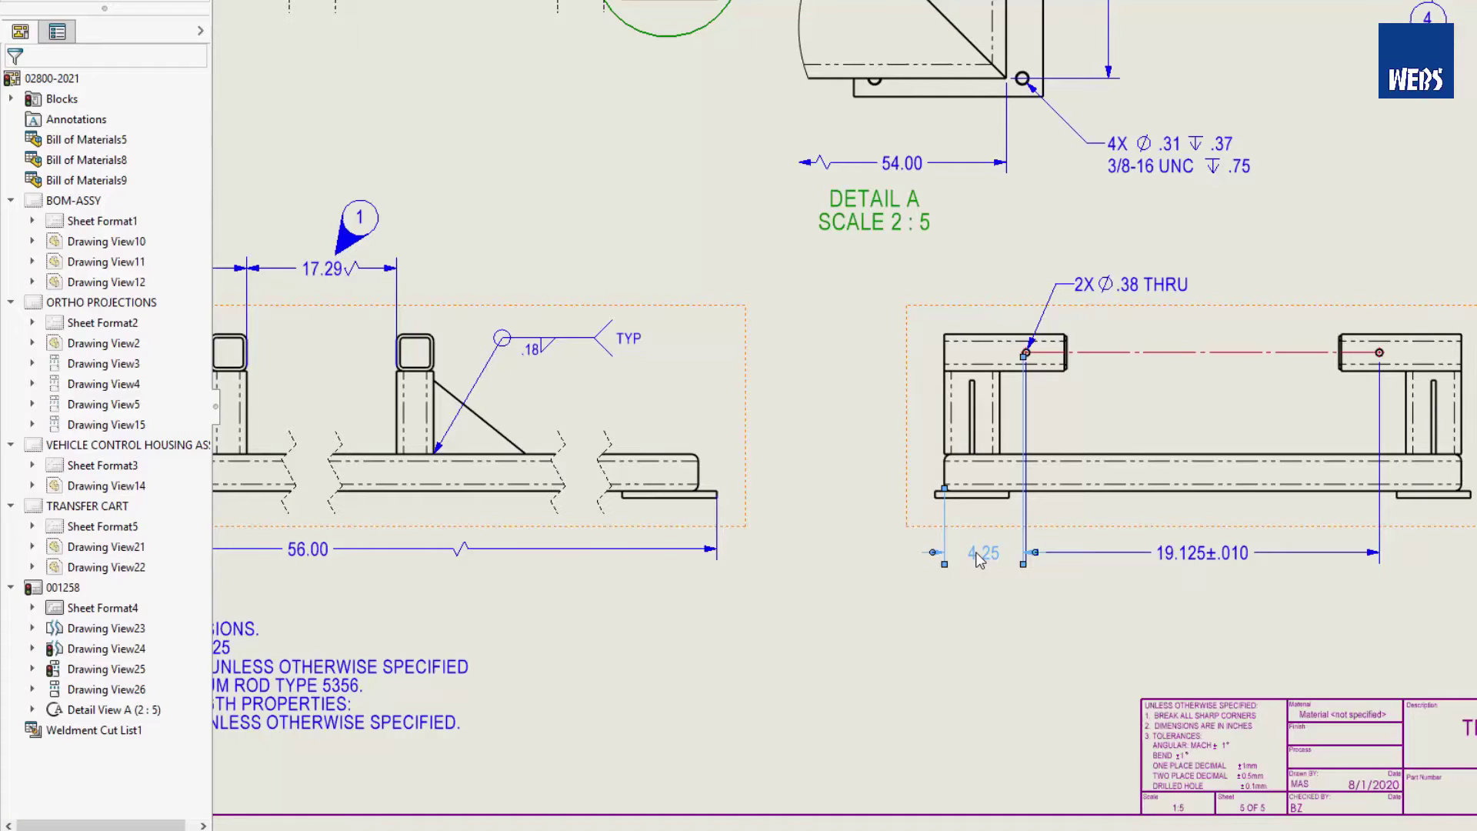
Review the 4.25 dimension's Leaders and Other settings and confirm it reading 4.44.
left_click(978, 560)
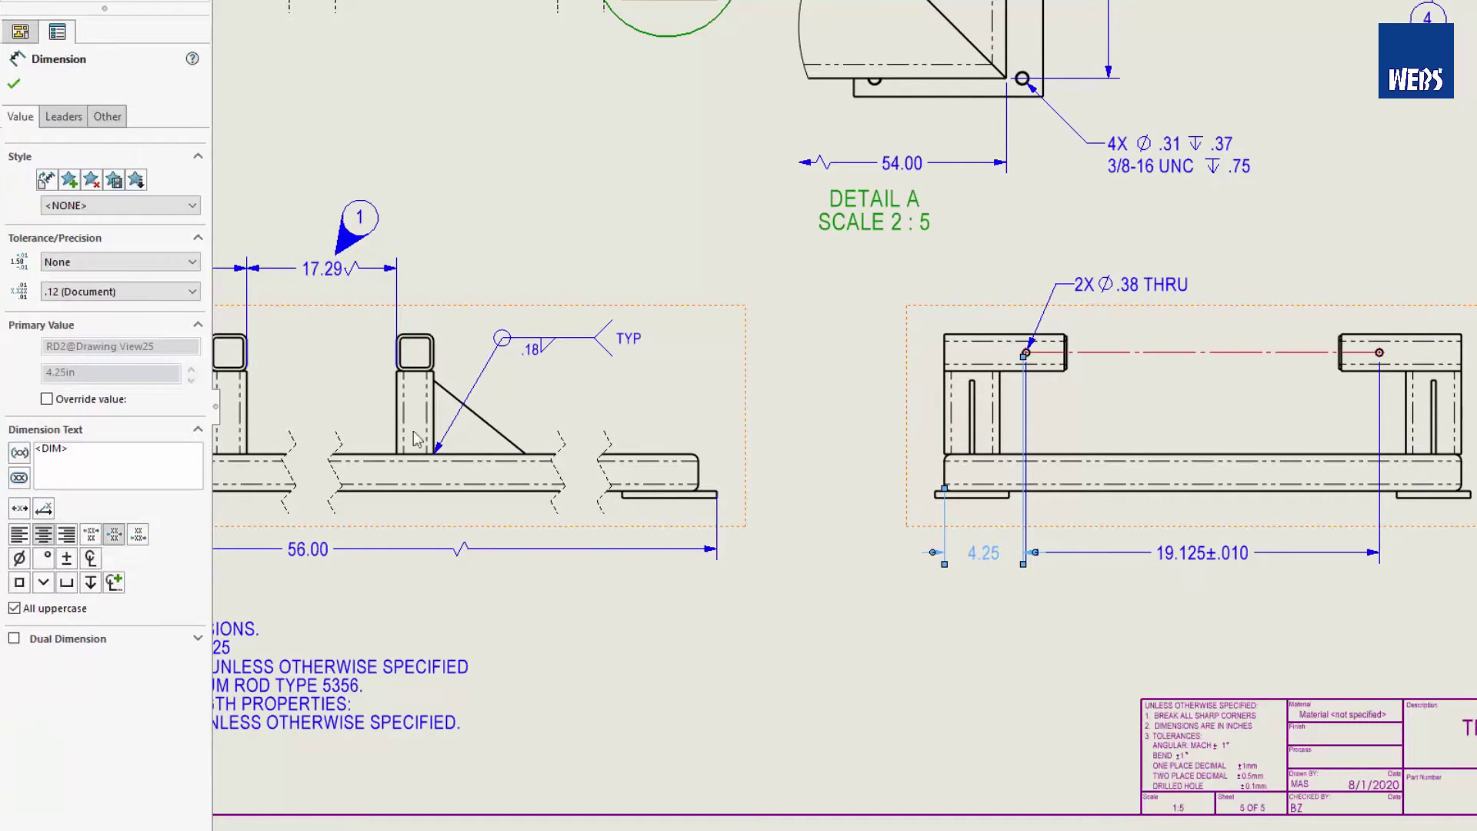
left_click(64, 122)
left_click(108, 119)
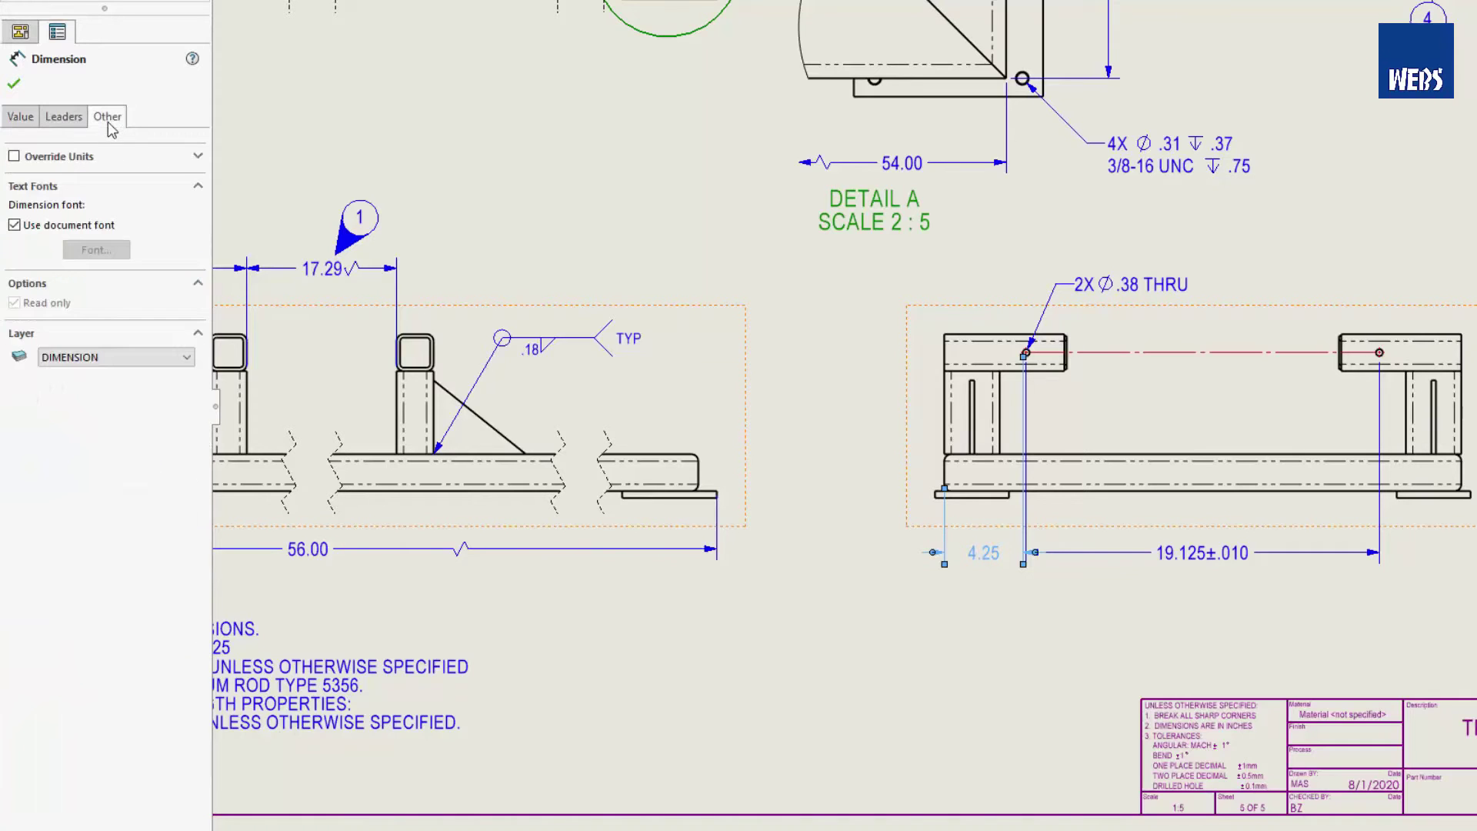
left_click(65, 120)
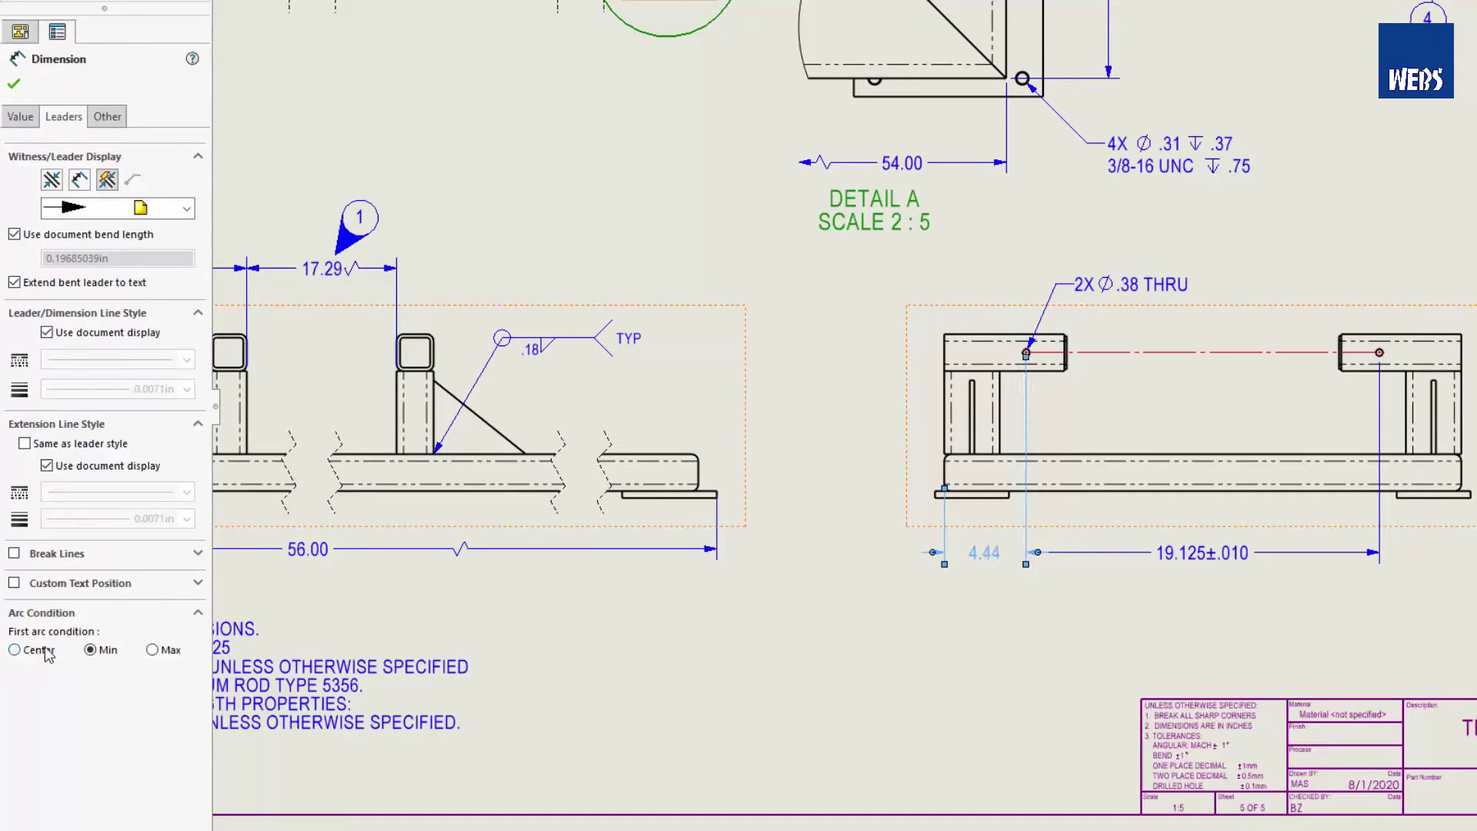
left_click(16, 86)
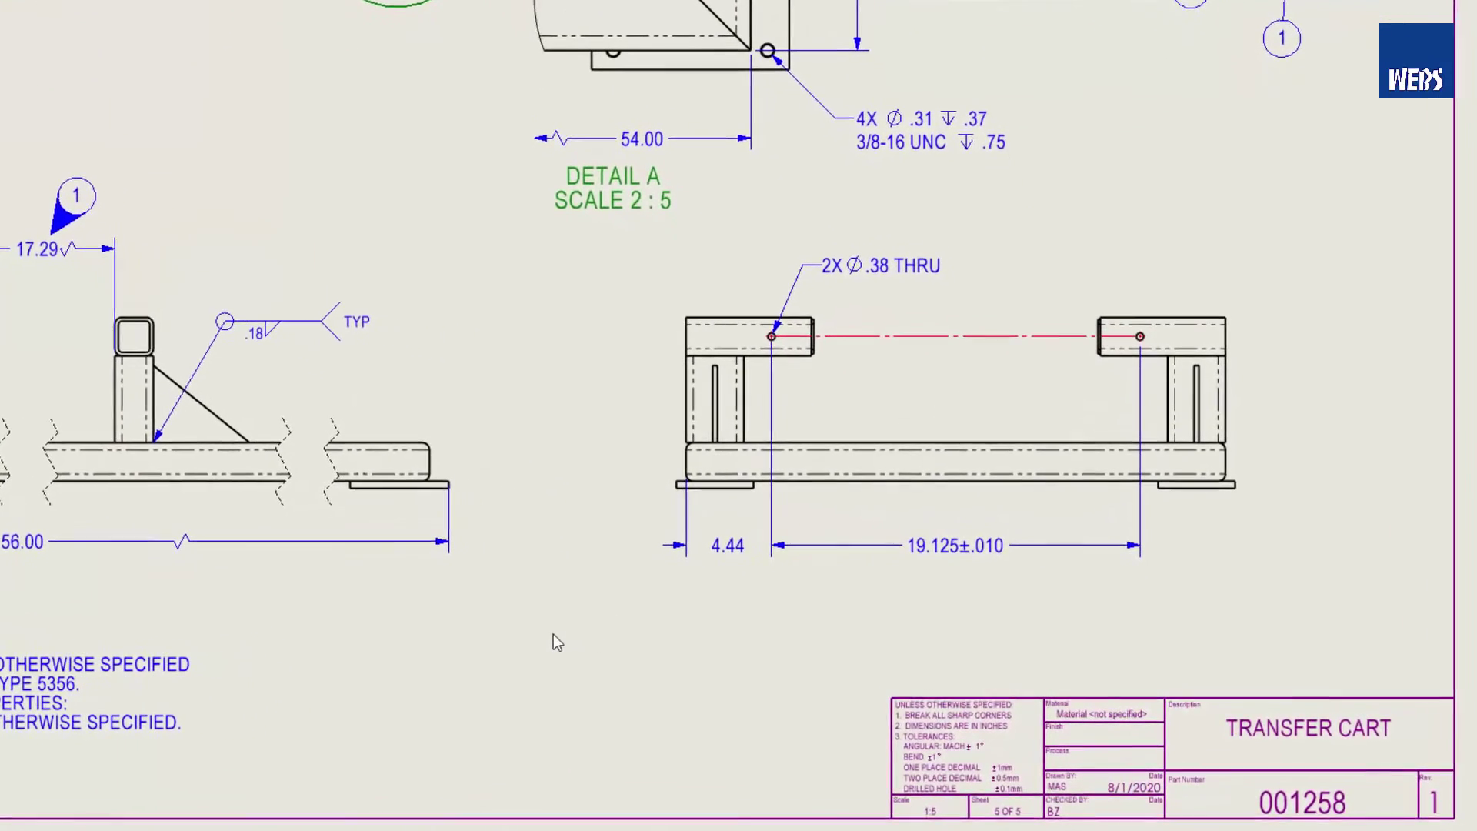
Dimension the side view with an 8.88 overall height and a 28.00 overall length below the part.
right_click_drag(552, 634, 561, 573)
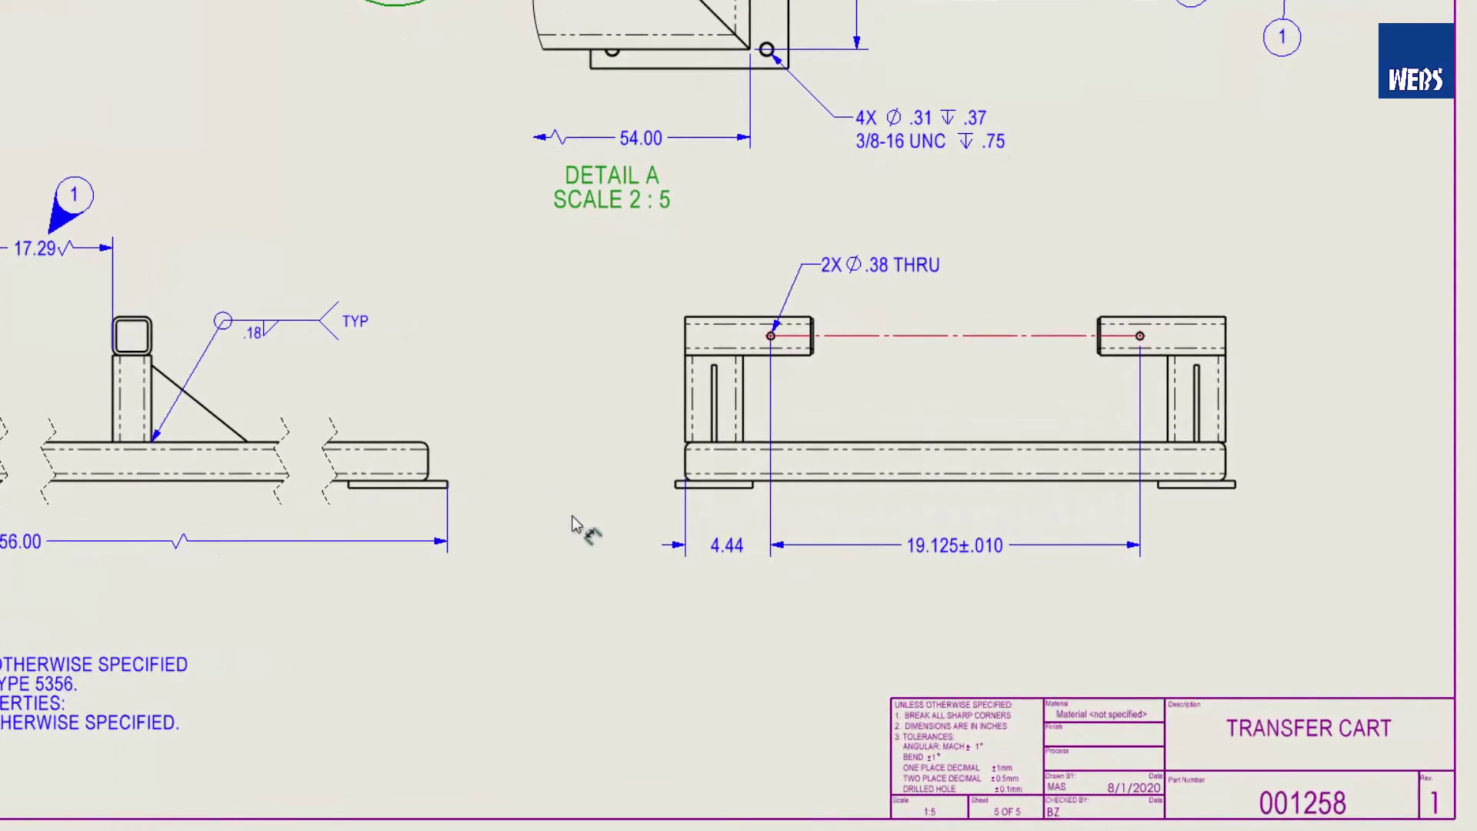
left_click(701, 317)
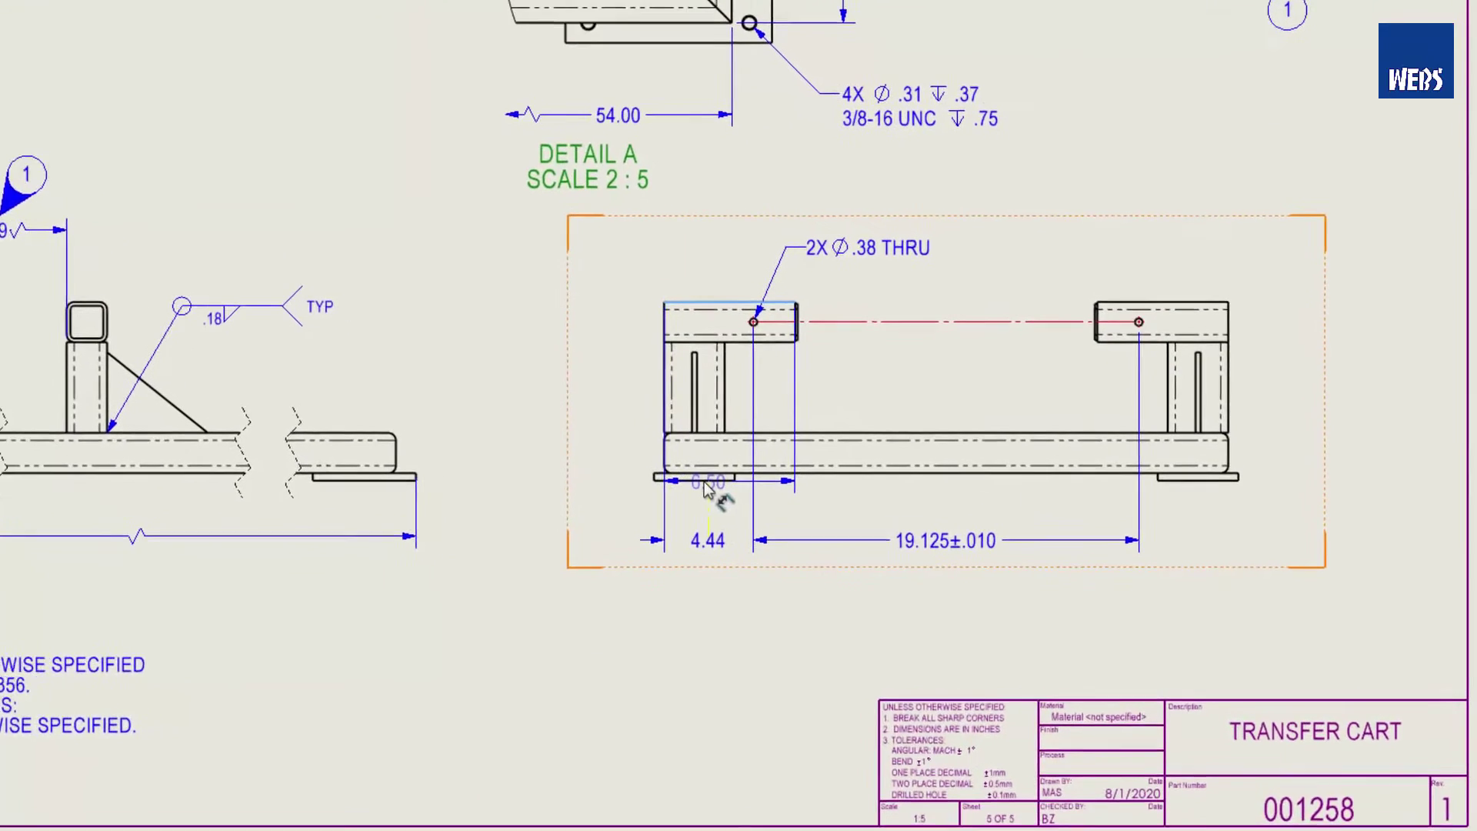
left_click(703, 481)
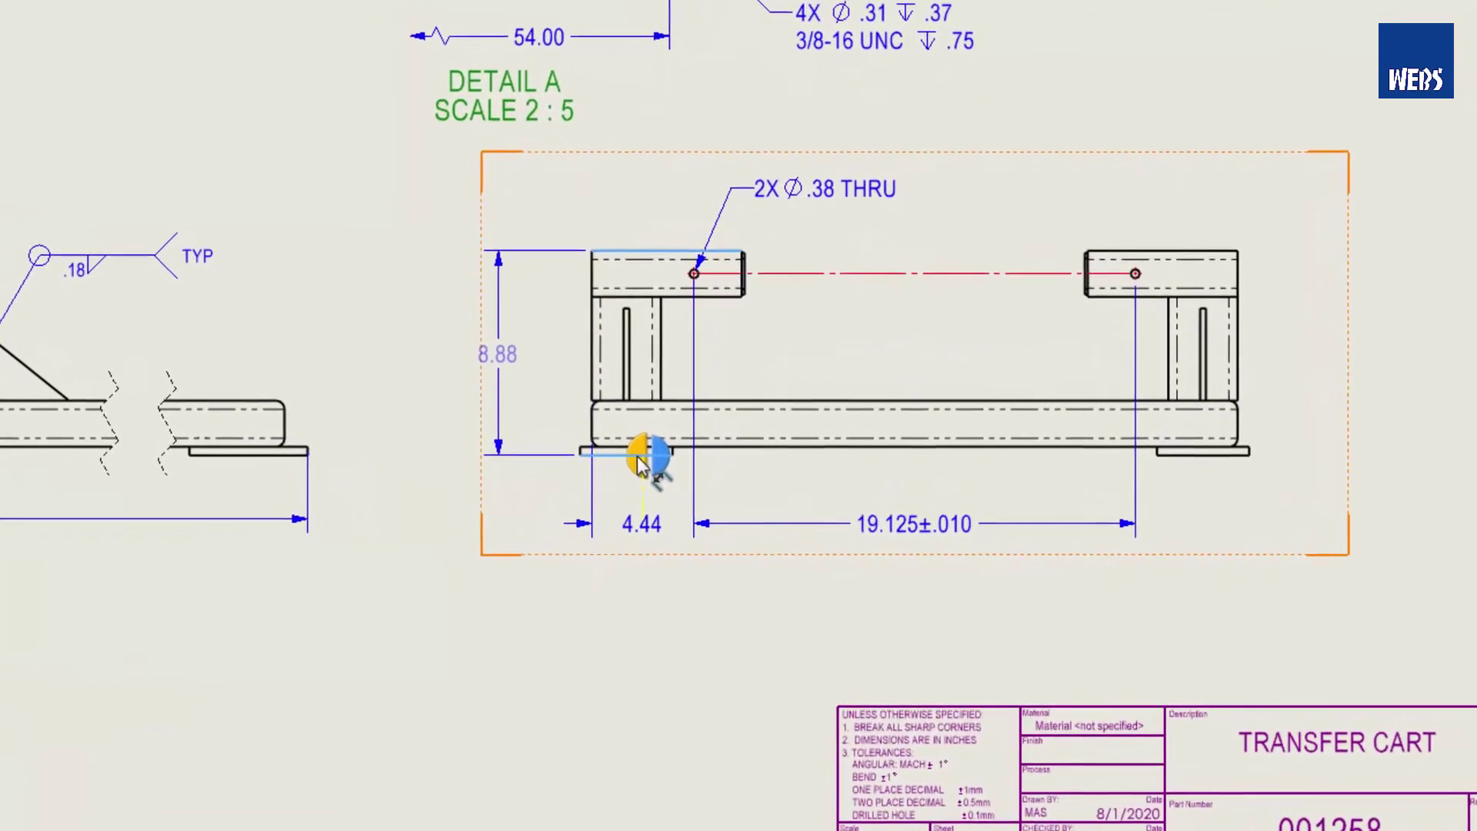
left_click(596, 423)
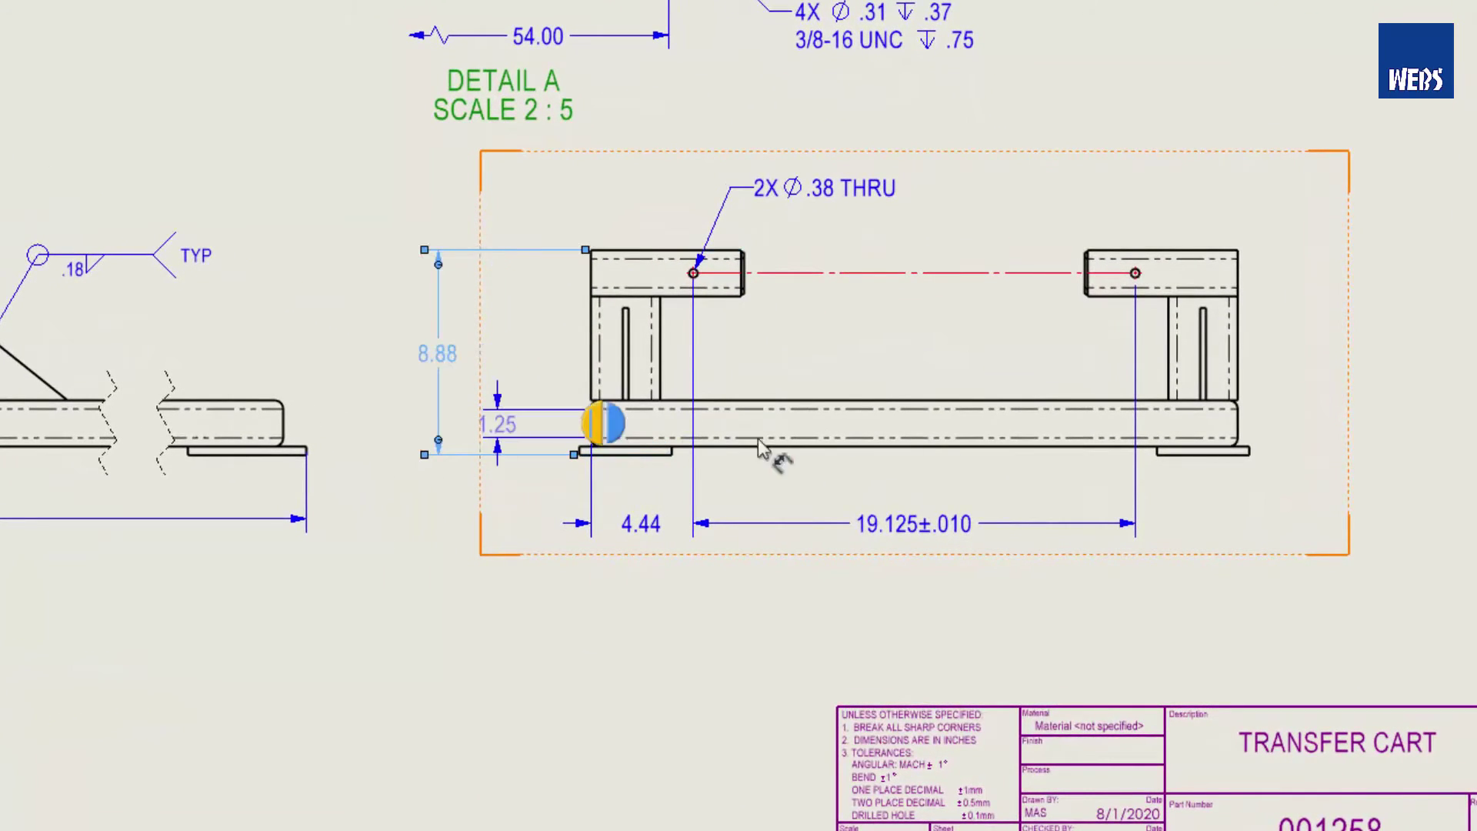
left_click(1237, 431)
left_click(916, 597)
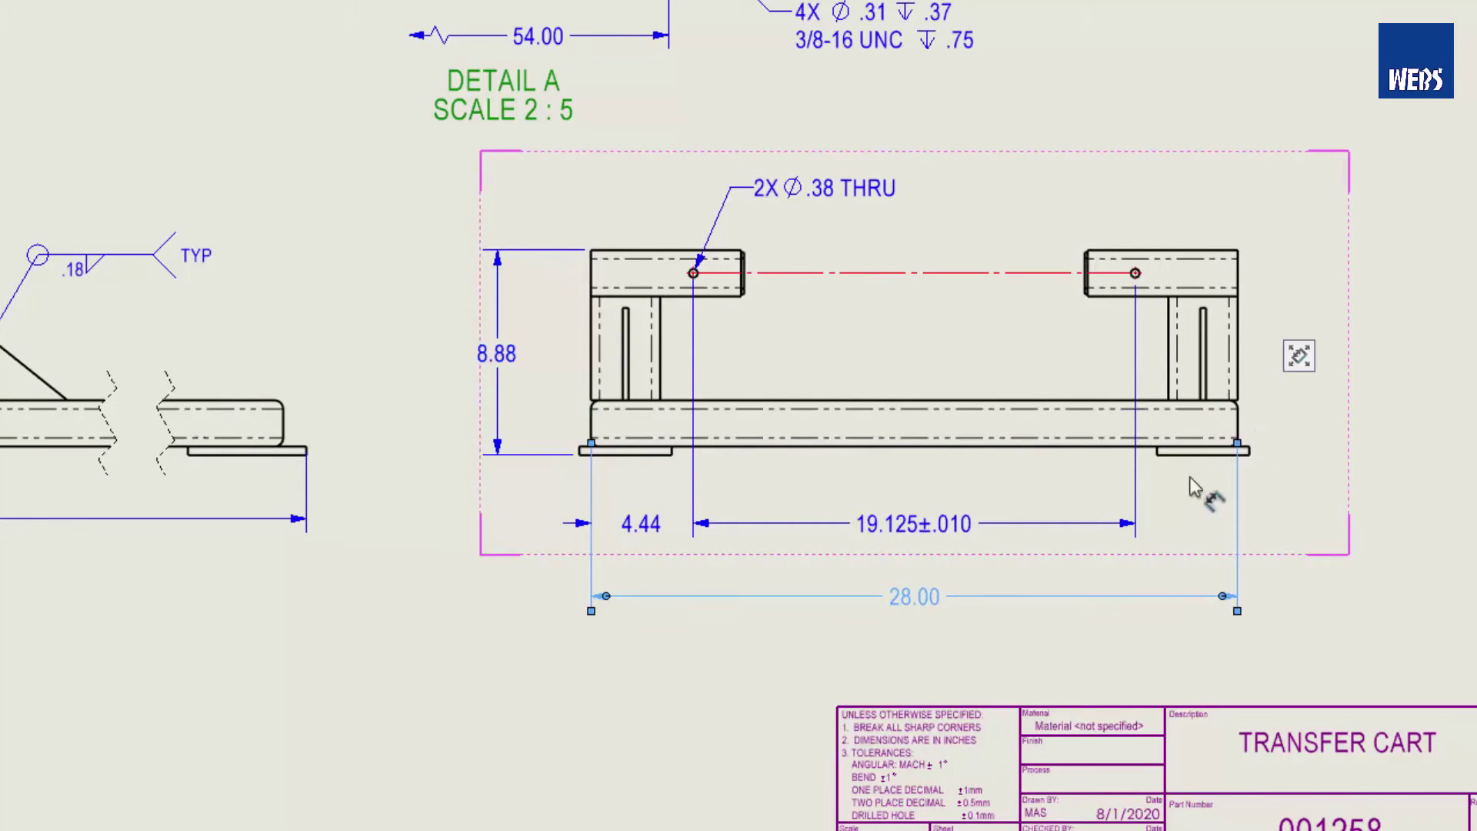
left_click_drag(907, 598, 912, 660)
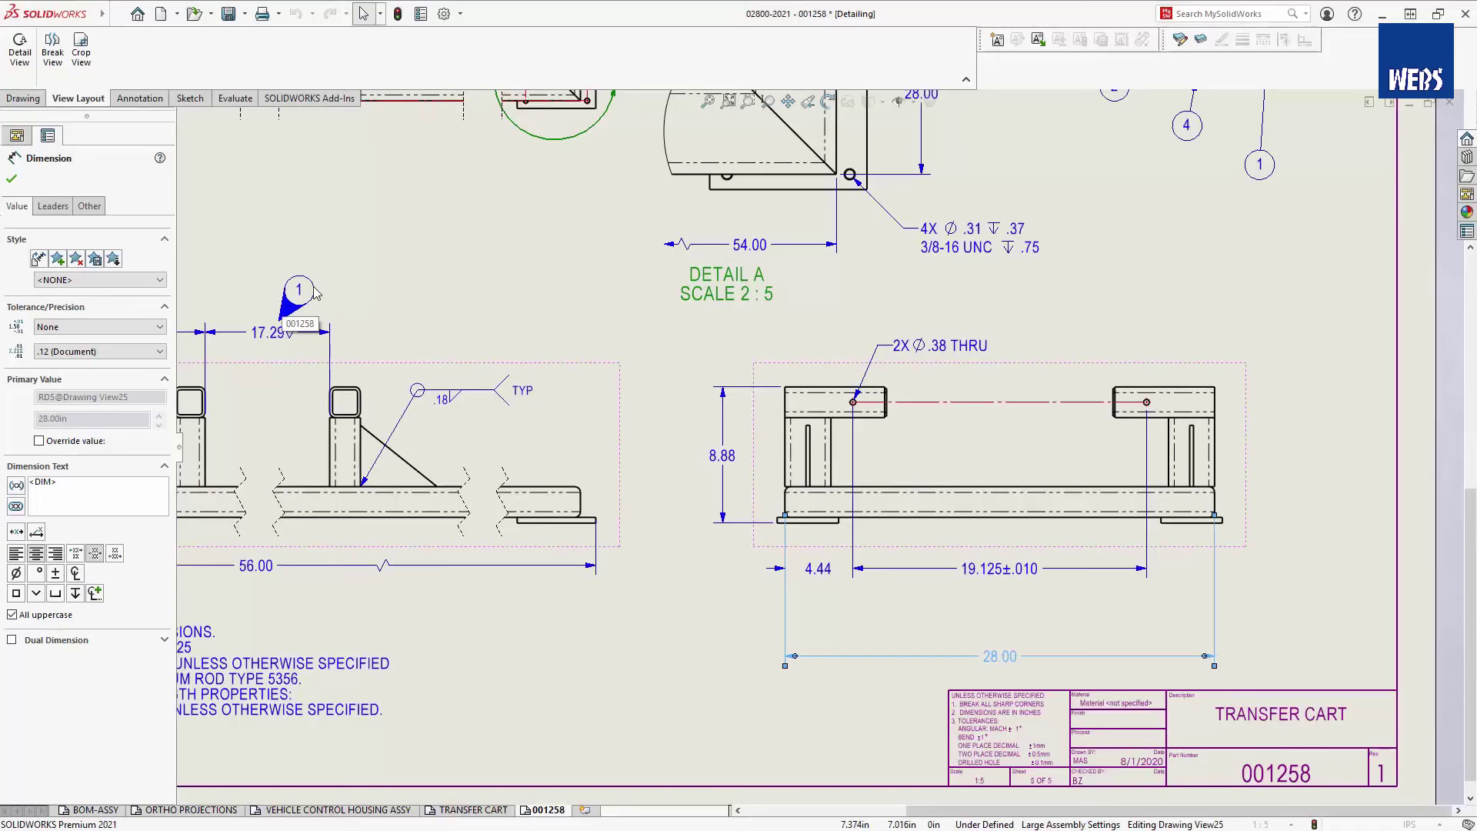
Place a balloon with custom text reading 2 on the side view.
left_click(140, 98)
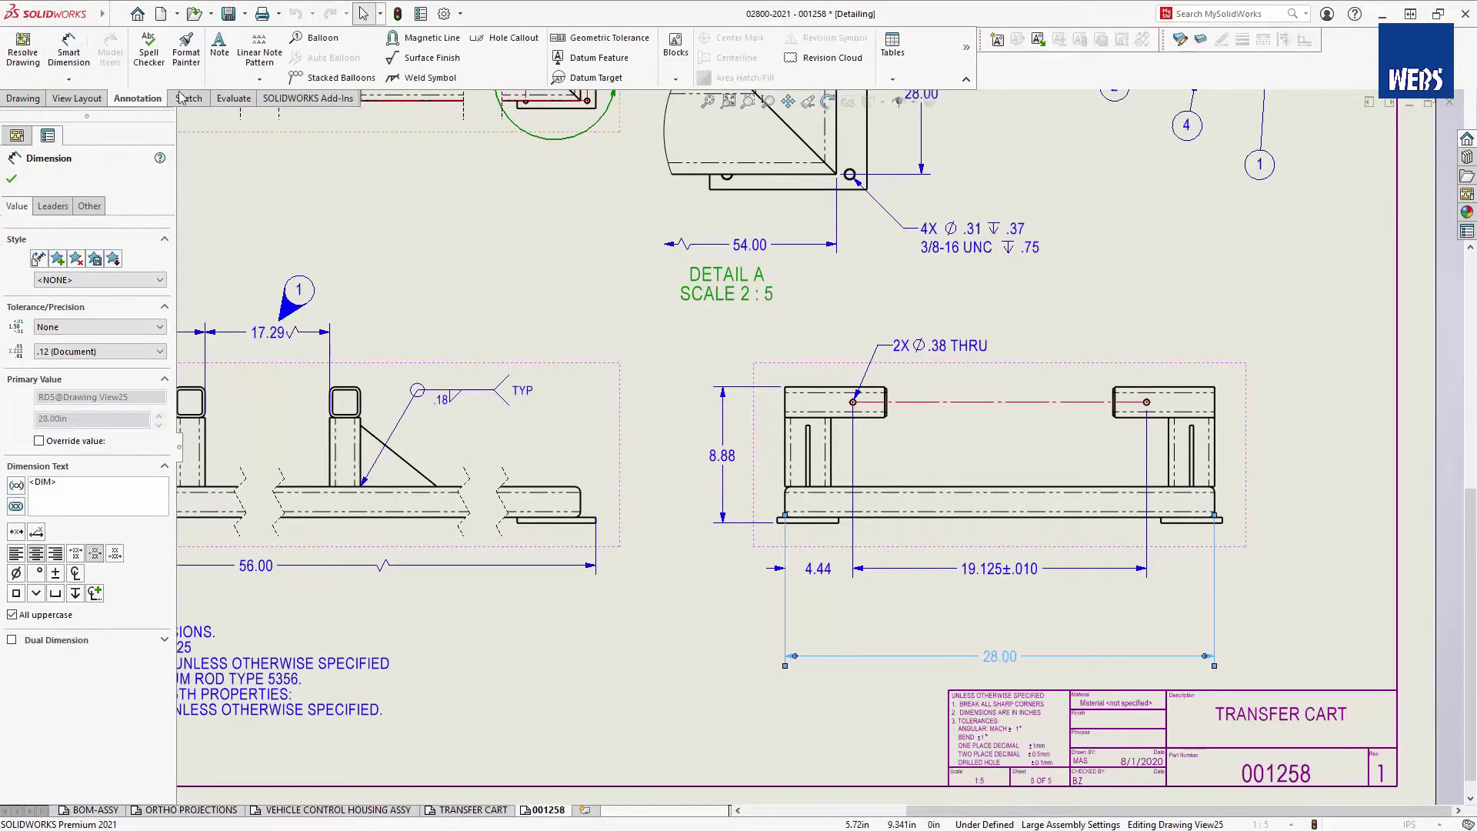
left_click(312, 40)
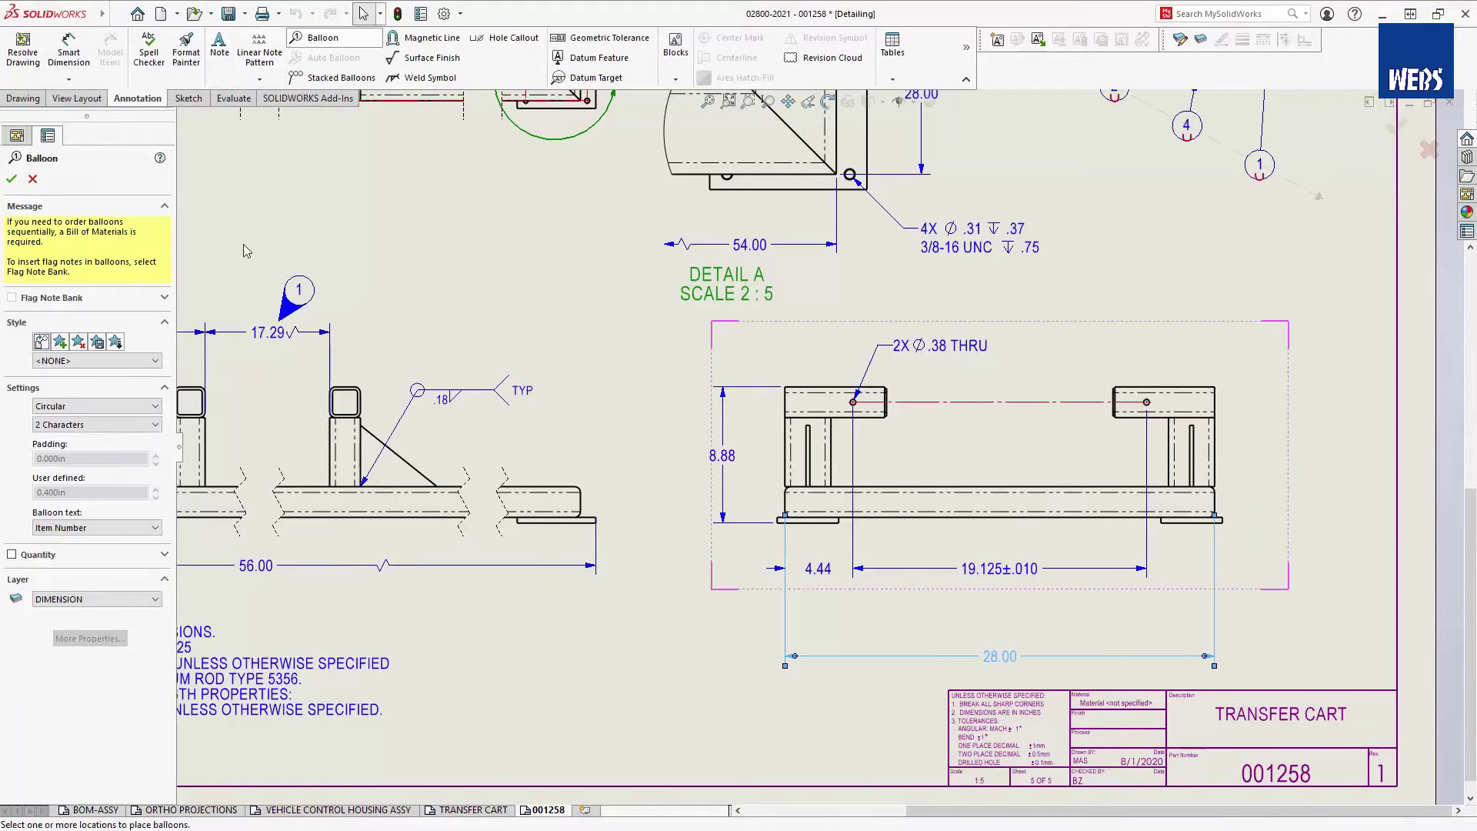
left_click(94, 528)
type("2")
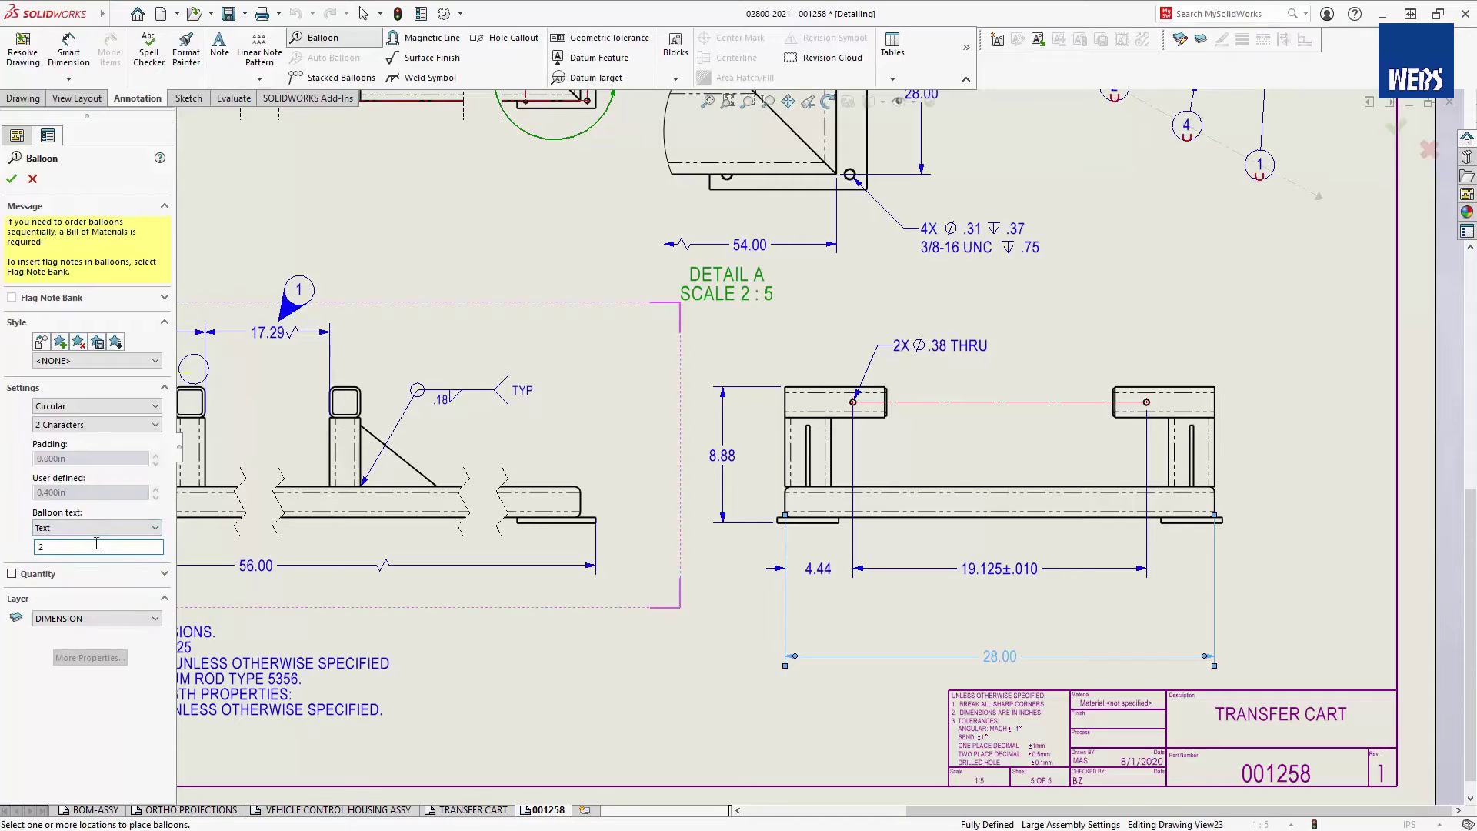
key("Escape")
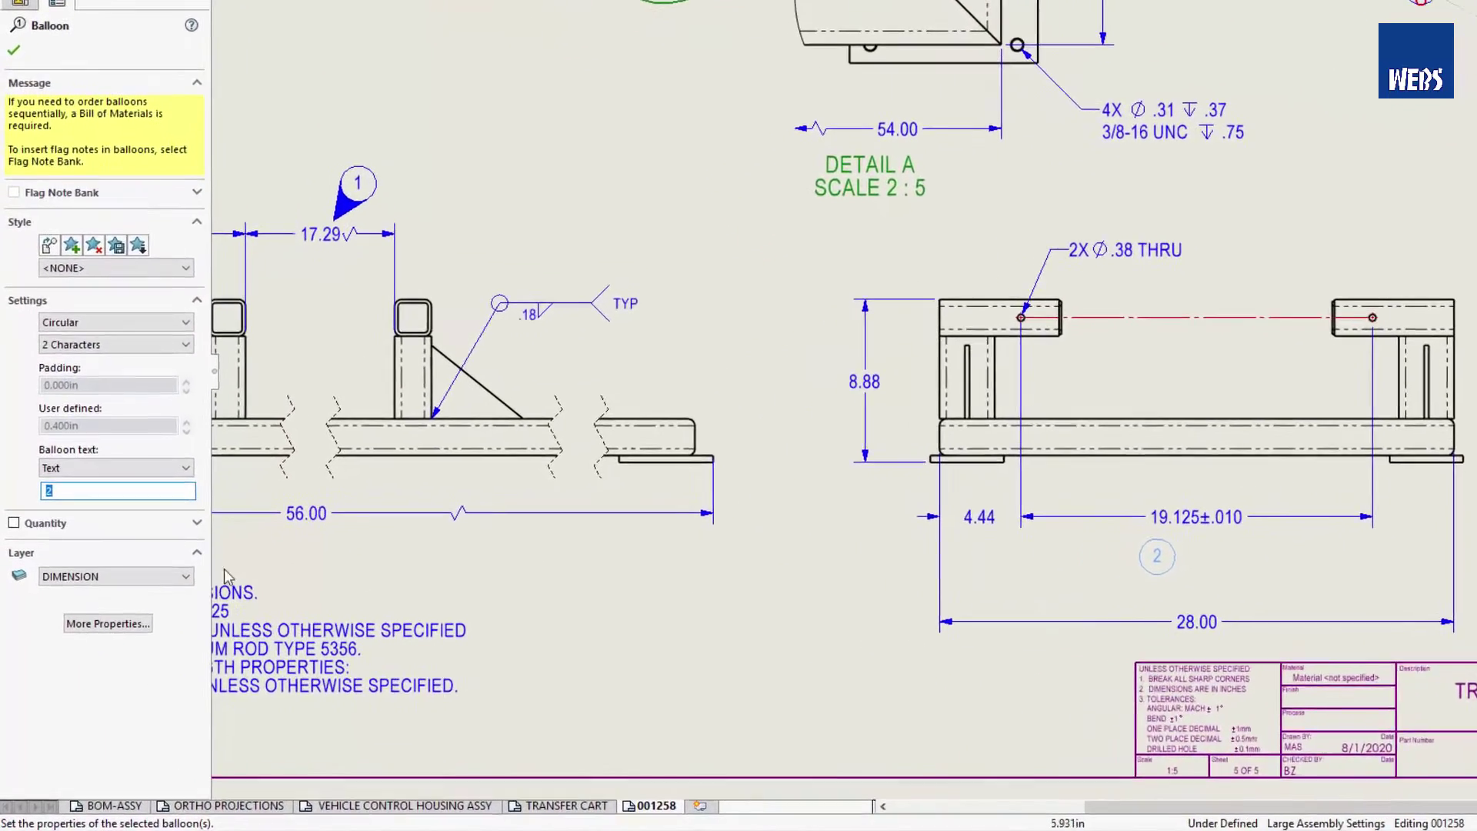
Give balloon 2 a filled arrowhead leader and move it under the 19.125 dimension.
left_click(126, 605)
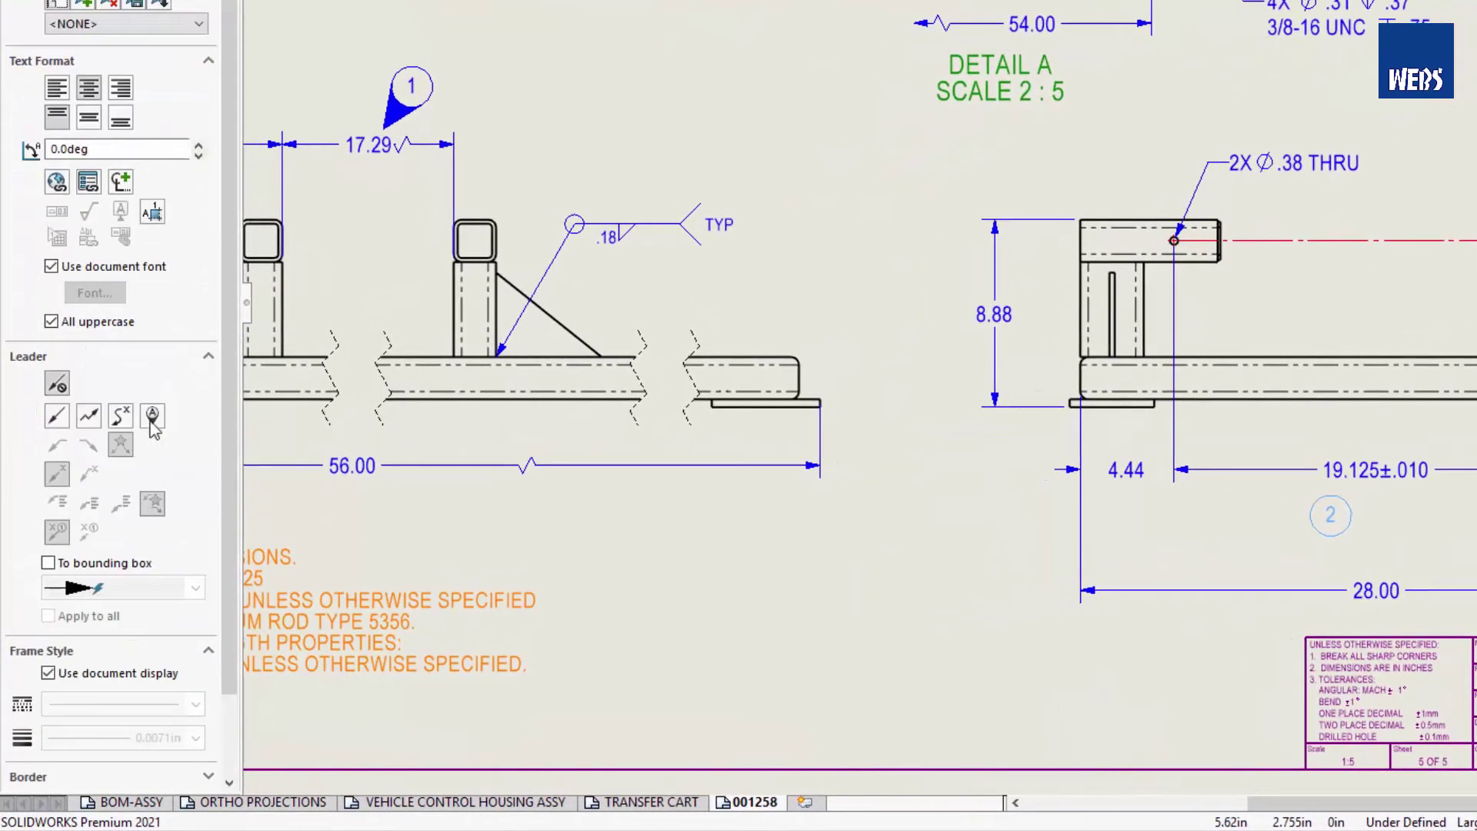
left_click(152, 415)
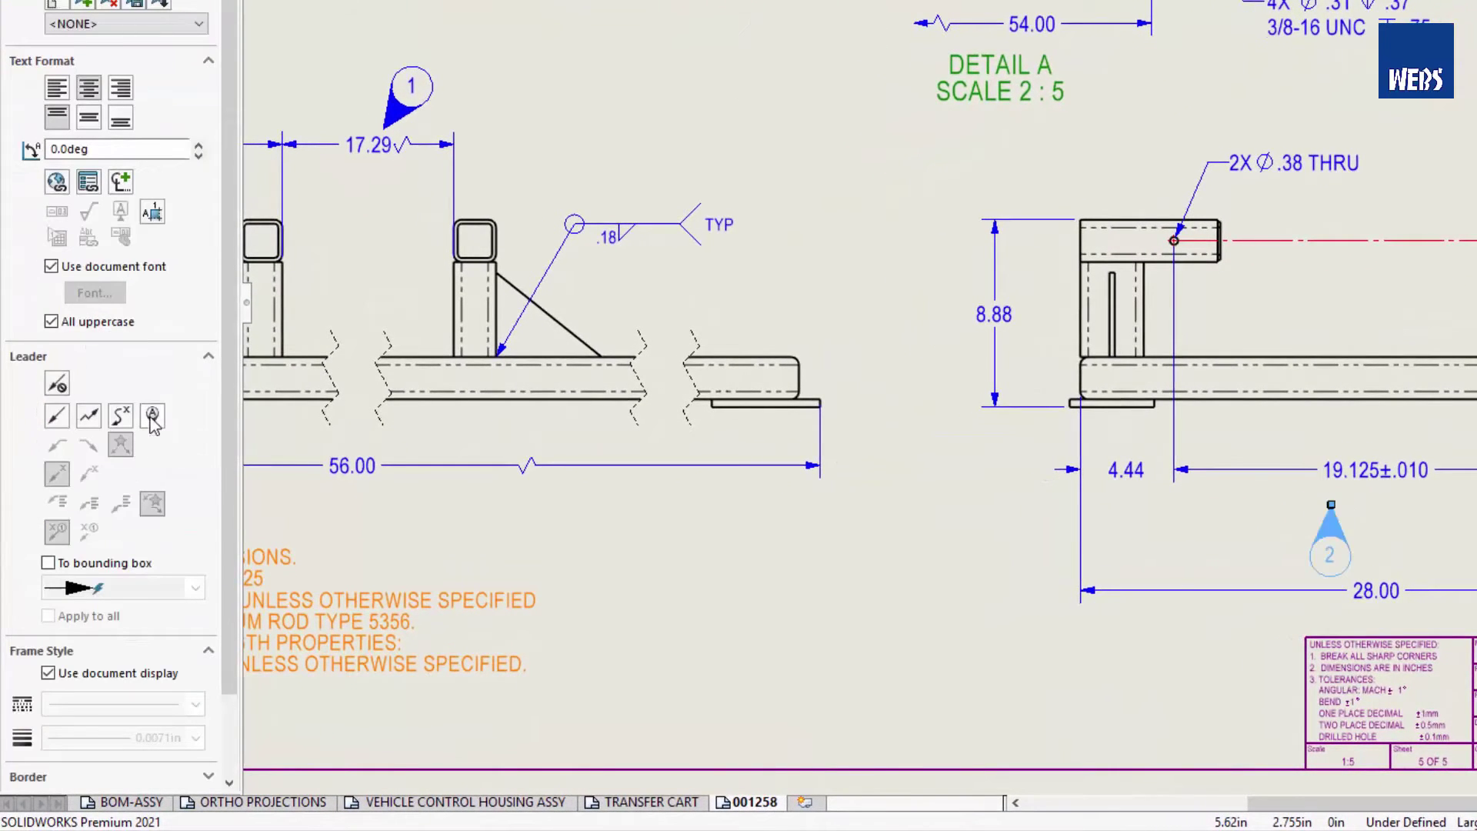
key("Escape")
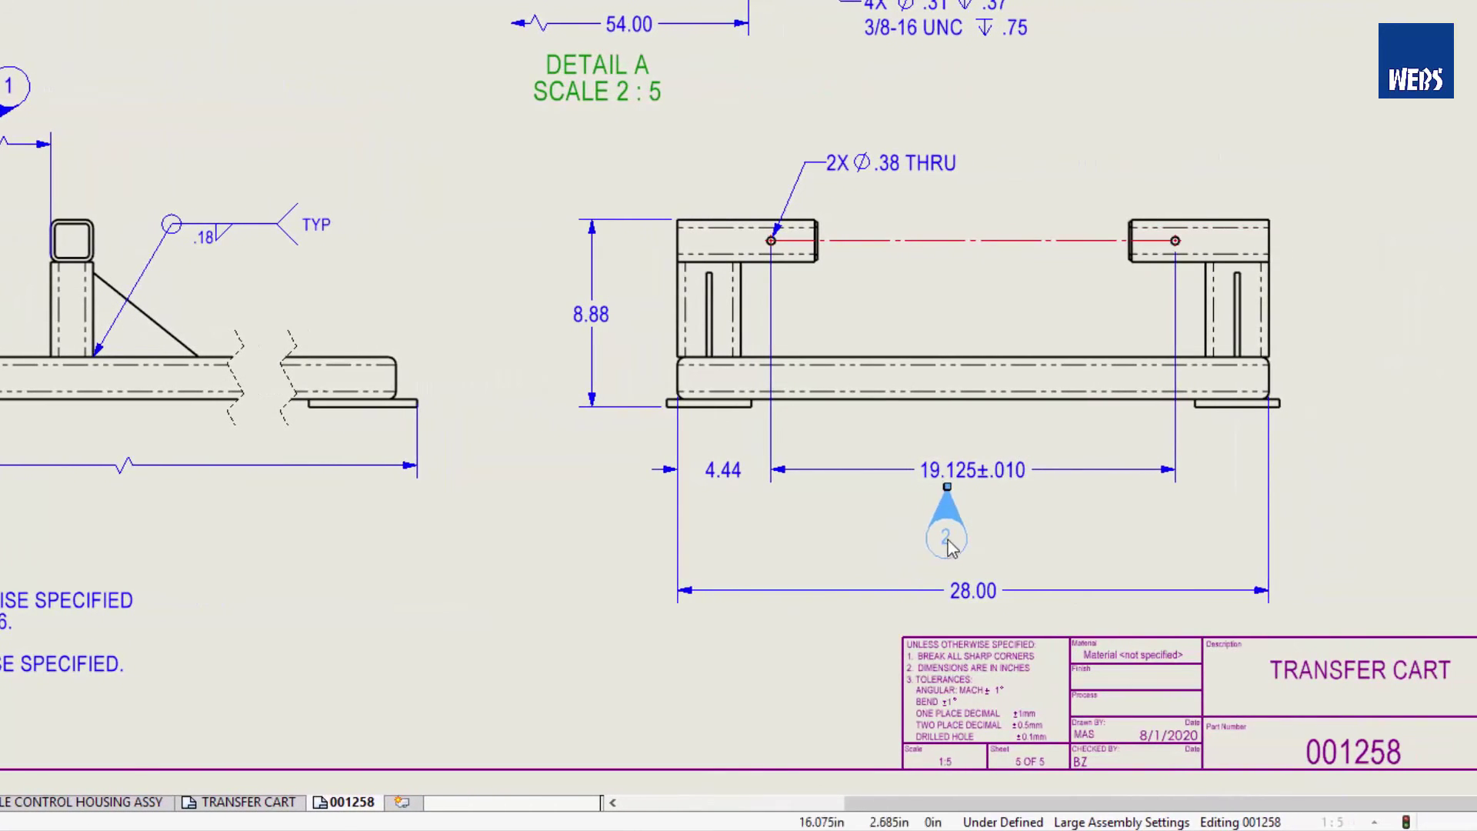
left_click_drag(946, 545, 908, 531)
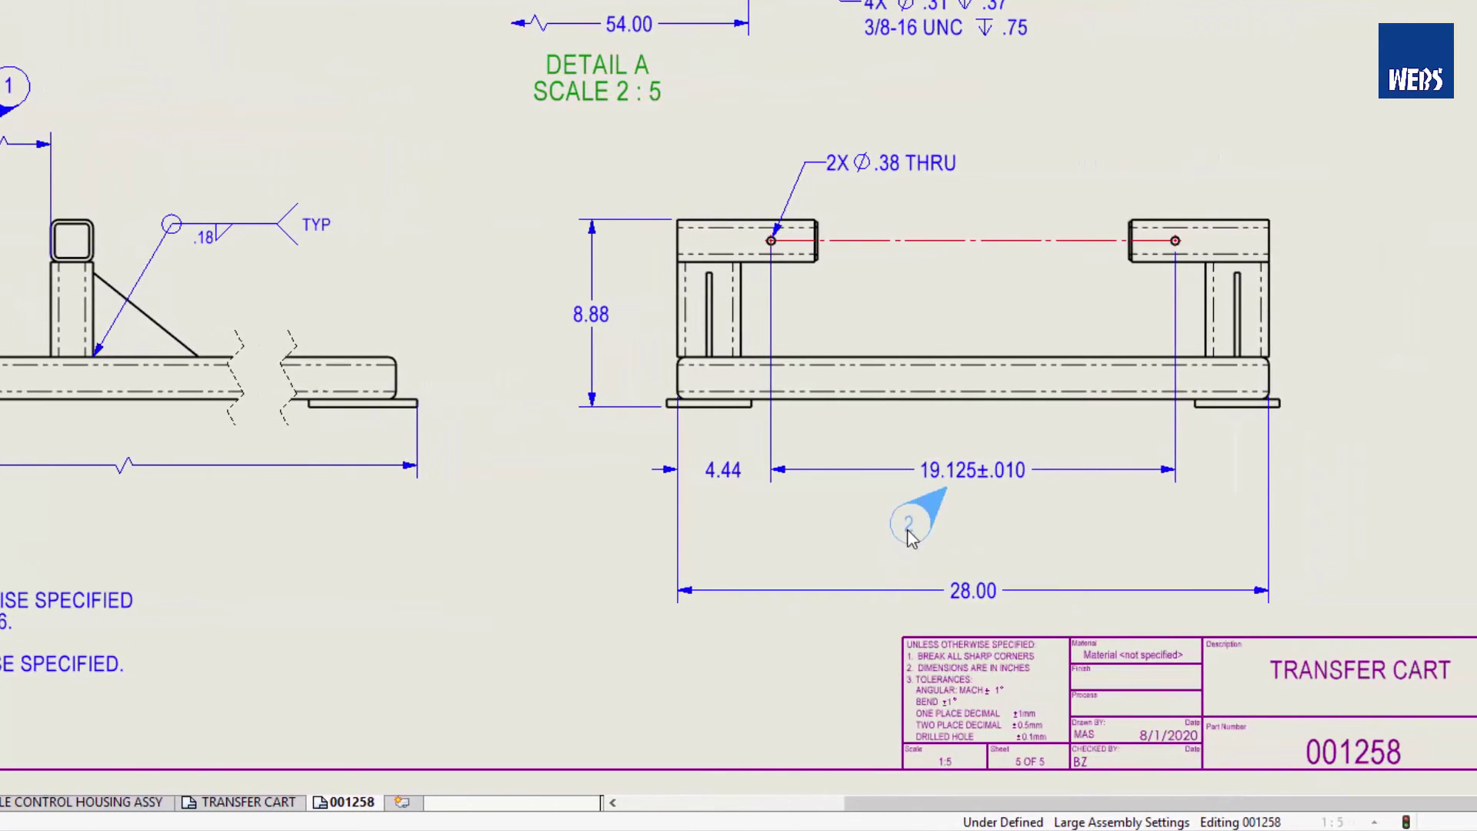
left_click(948, 599)
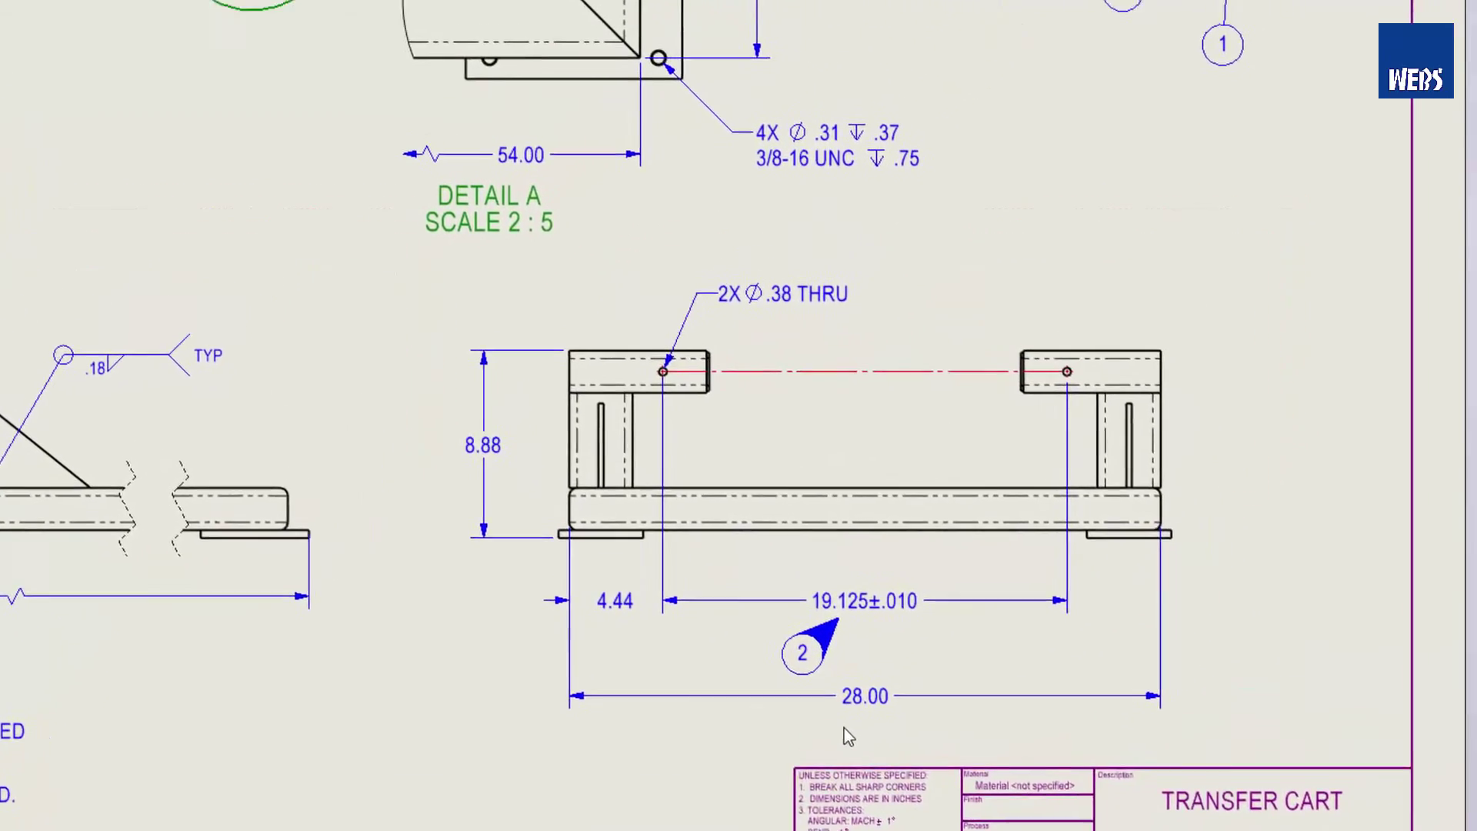
middle_click_drag(843, 728, 837, 752)
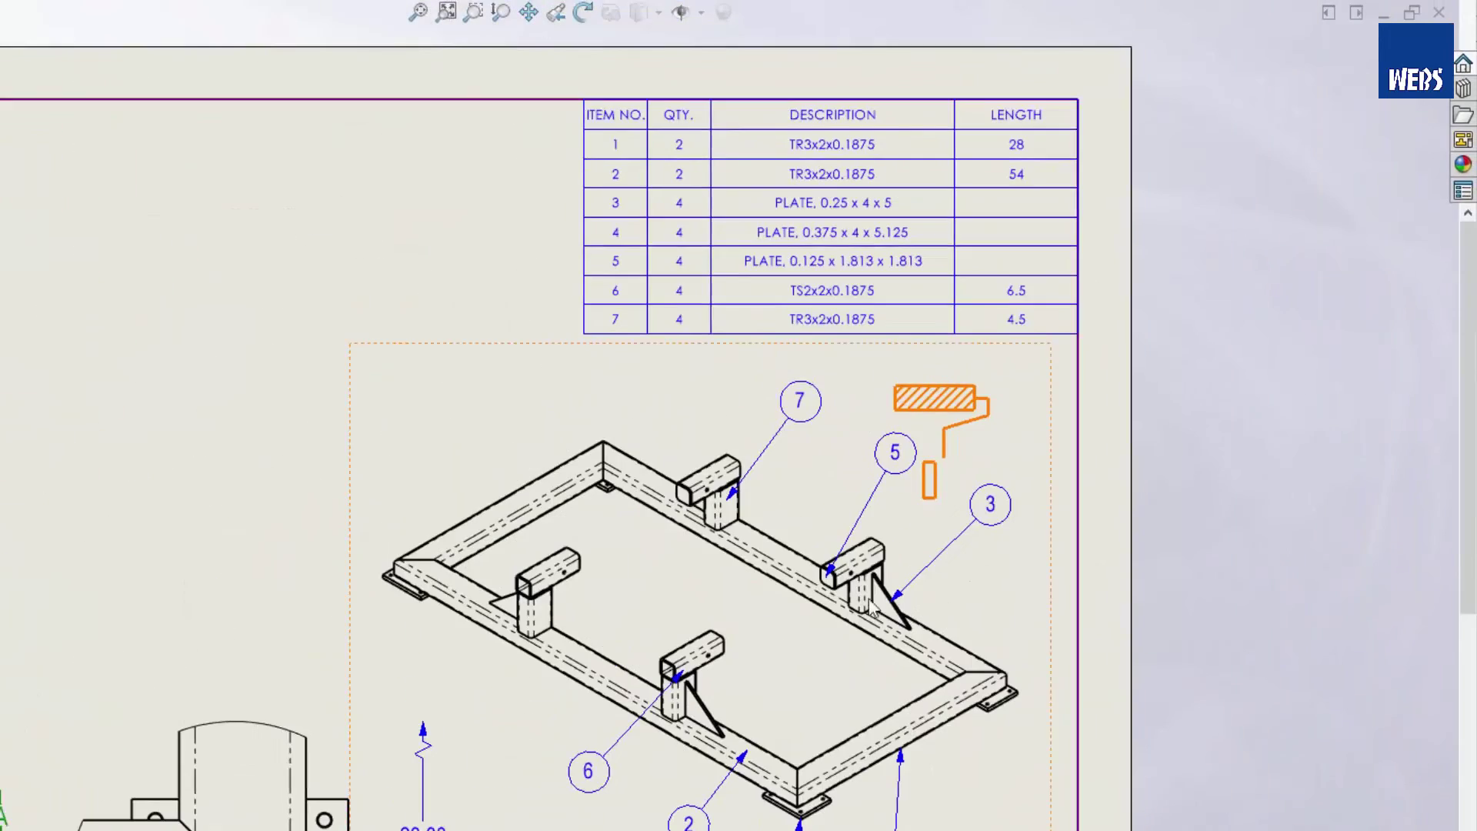
Constrain the paint-roller handle line to the midpoint of the roller's bottom edge.
scroll(942, 413, "up", 3)
scroll(923, 447, "up", 1)
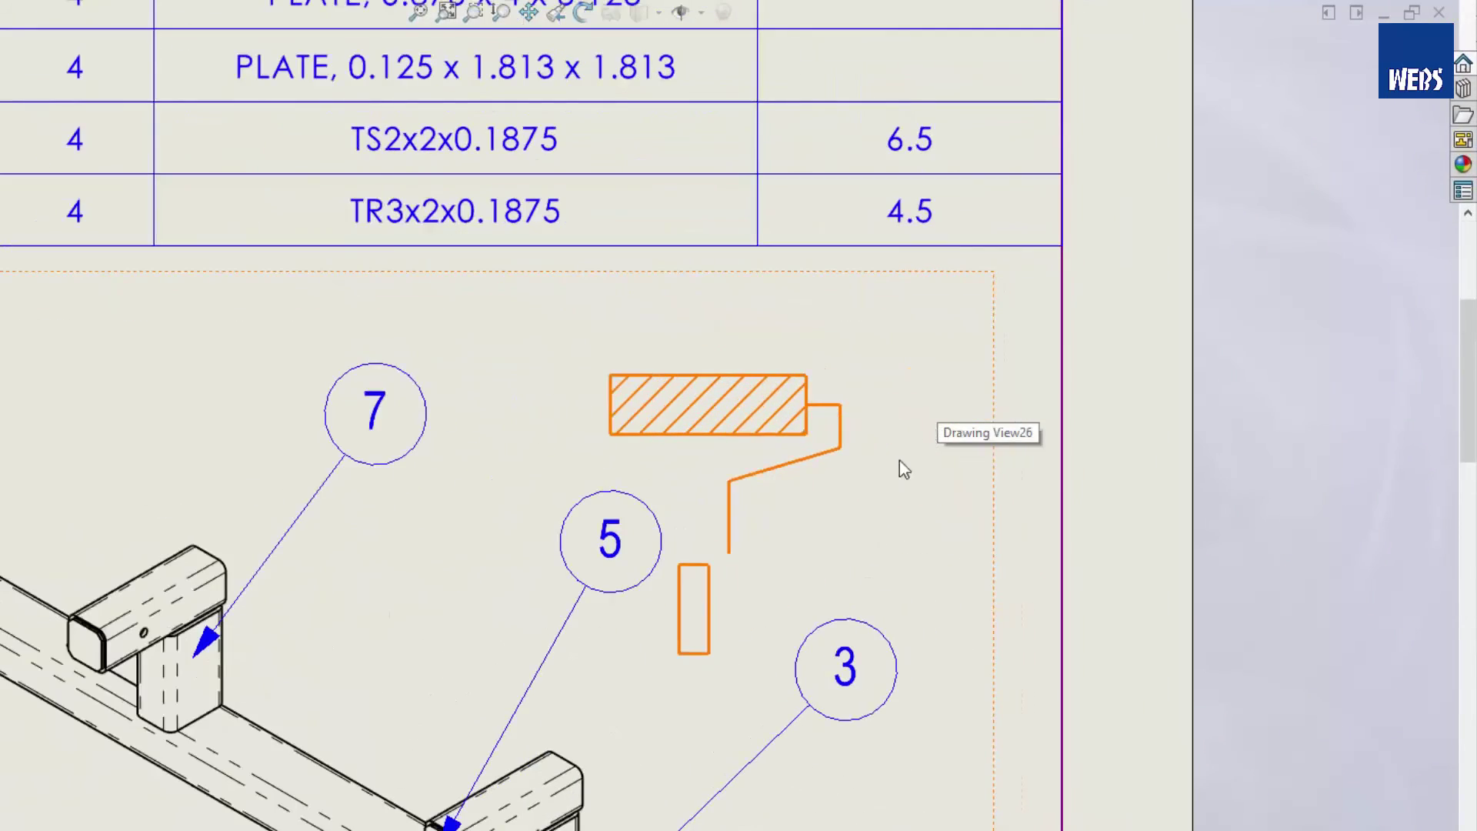
left_click(767, 477)
left_click_drag(729, 481, 731, 482)
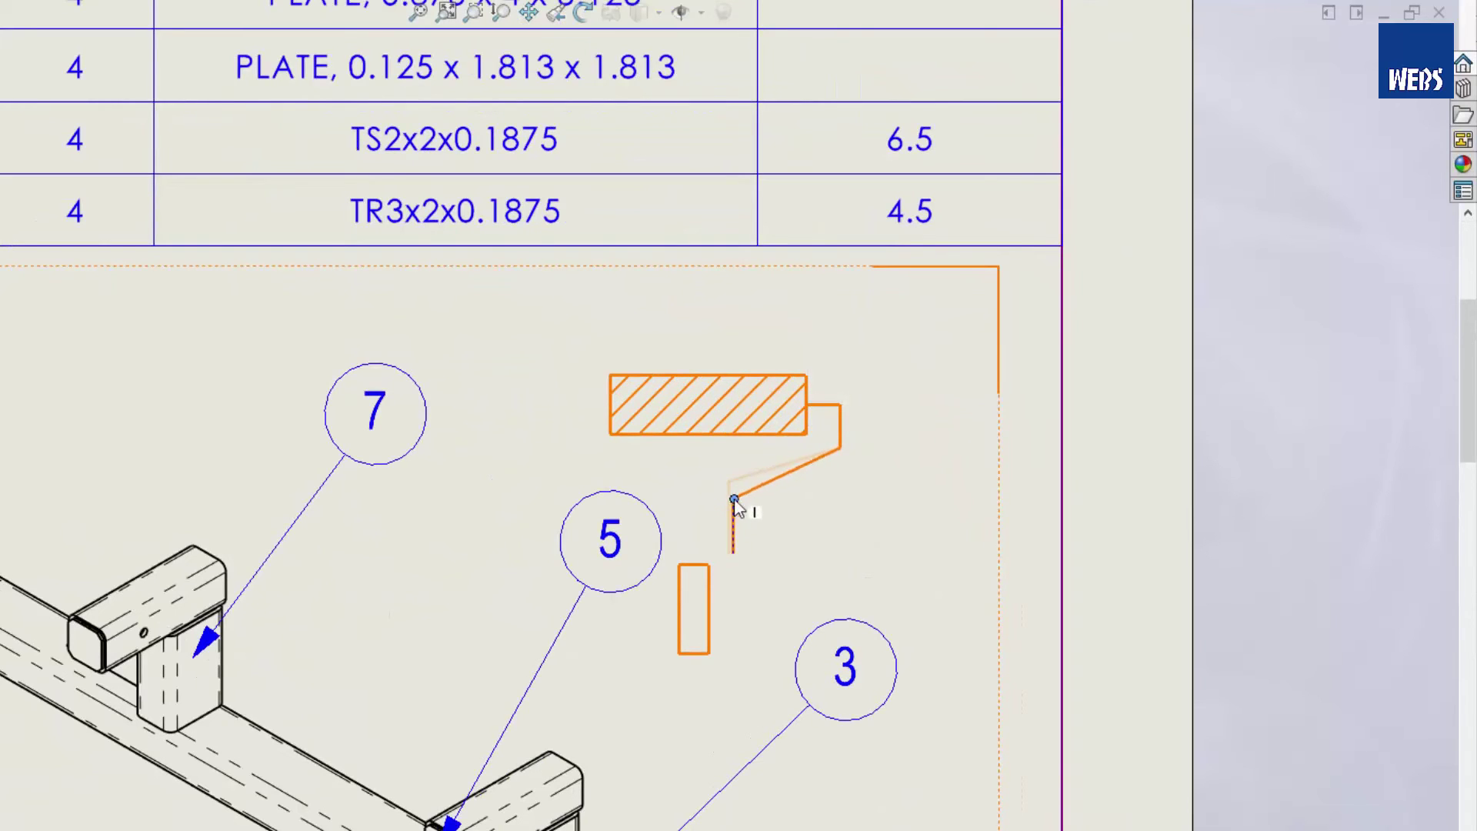
right_click(718, 444)
left_click(775, 475)
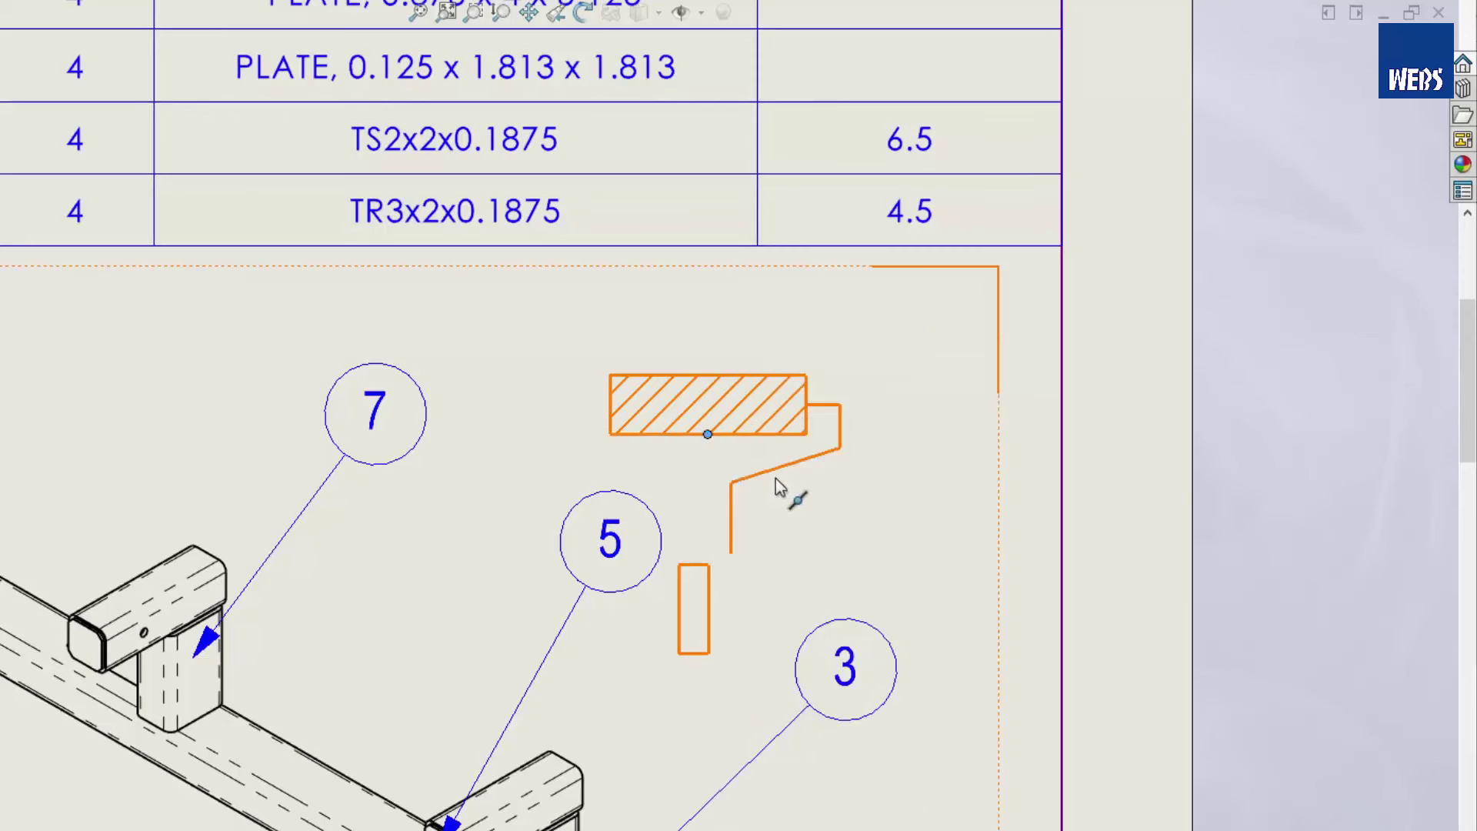
left_click(731, 502, "ctrl")
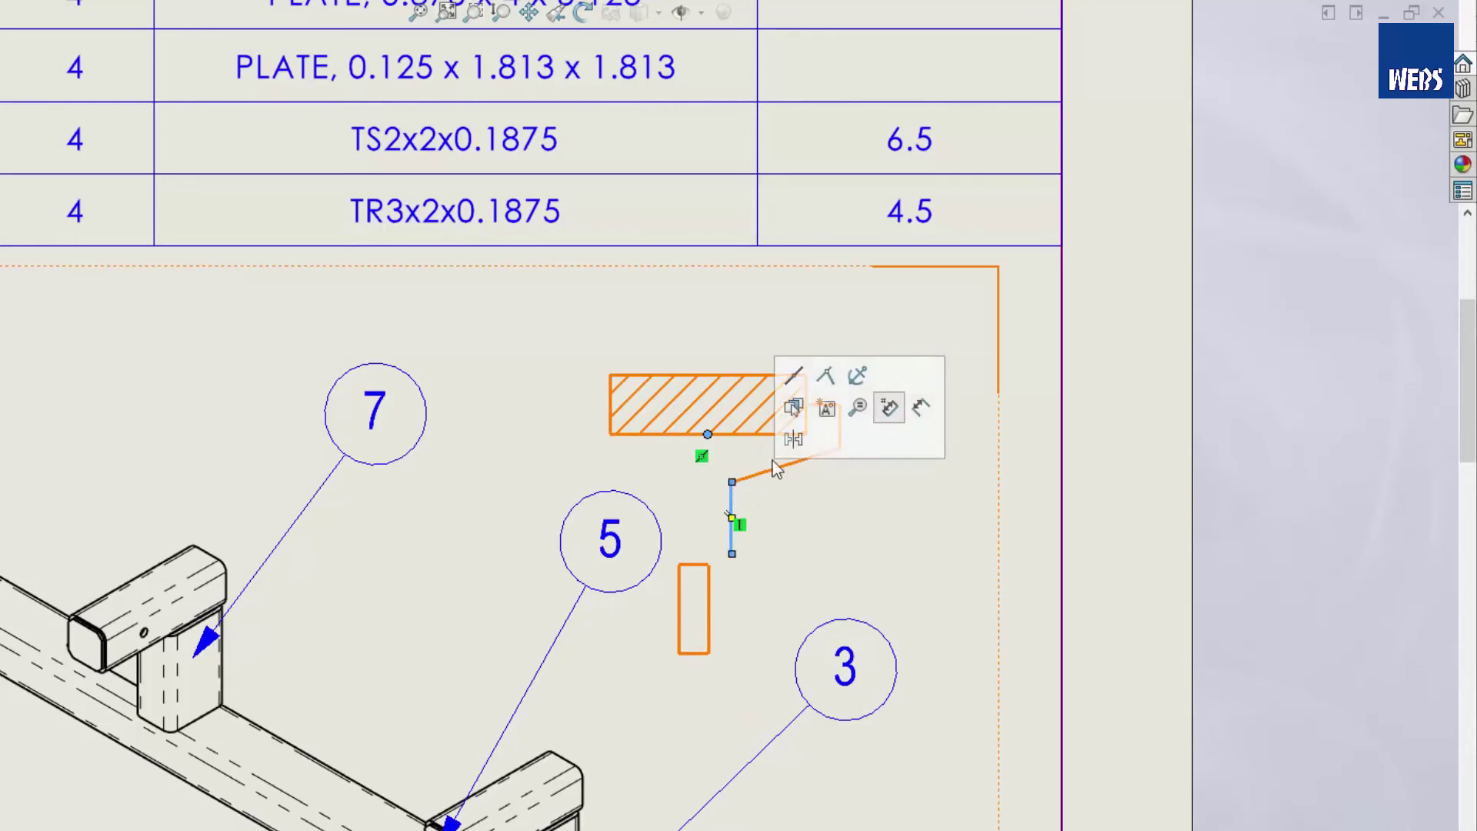
left_click(793, 376)
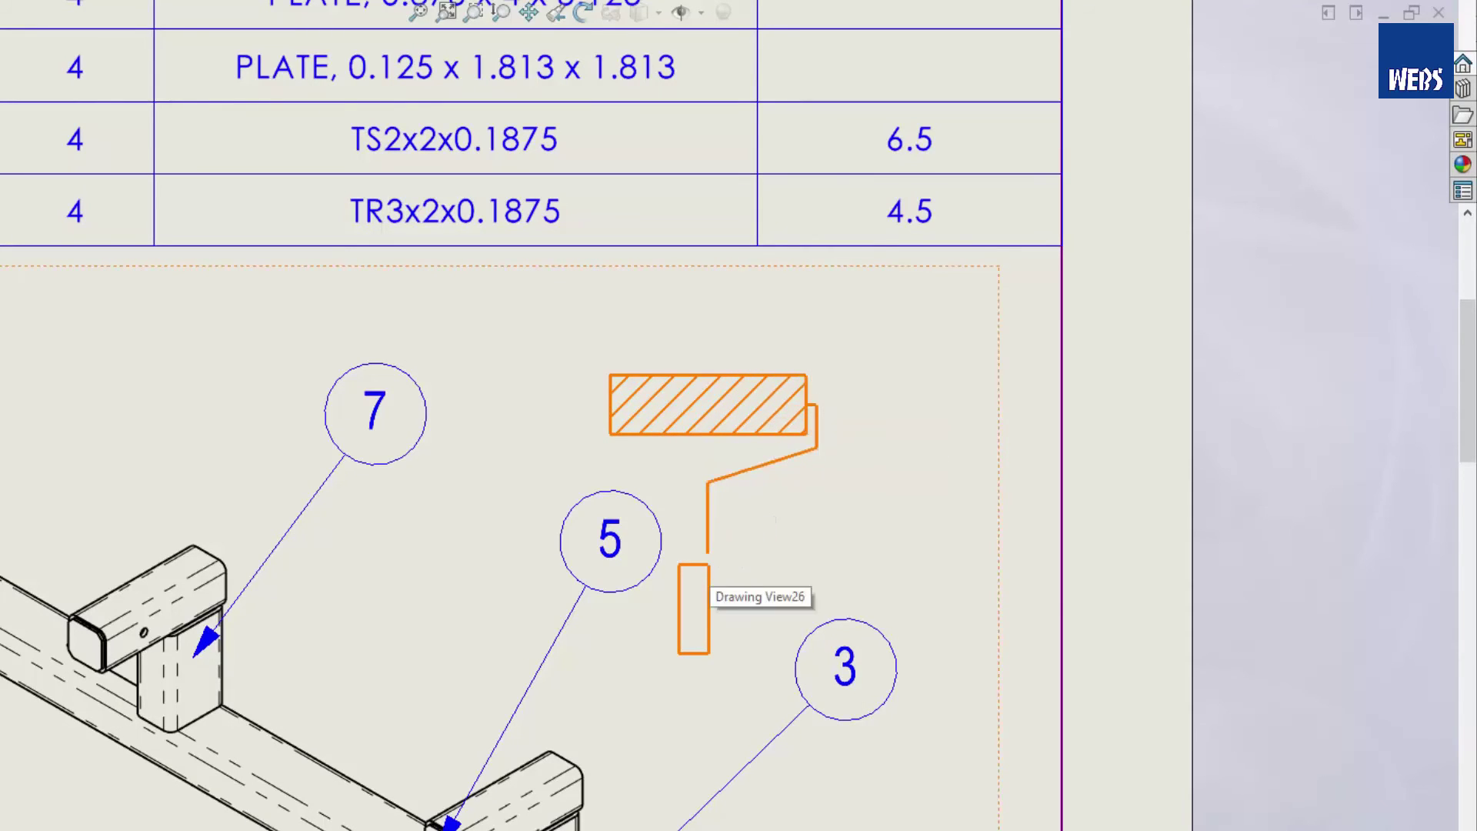
Centre the grip rectangle's top edge on the lower end of the handle line.
left_click(708, 554)
left_click(700, 565, "ctrl")
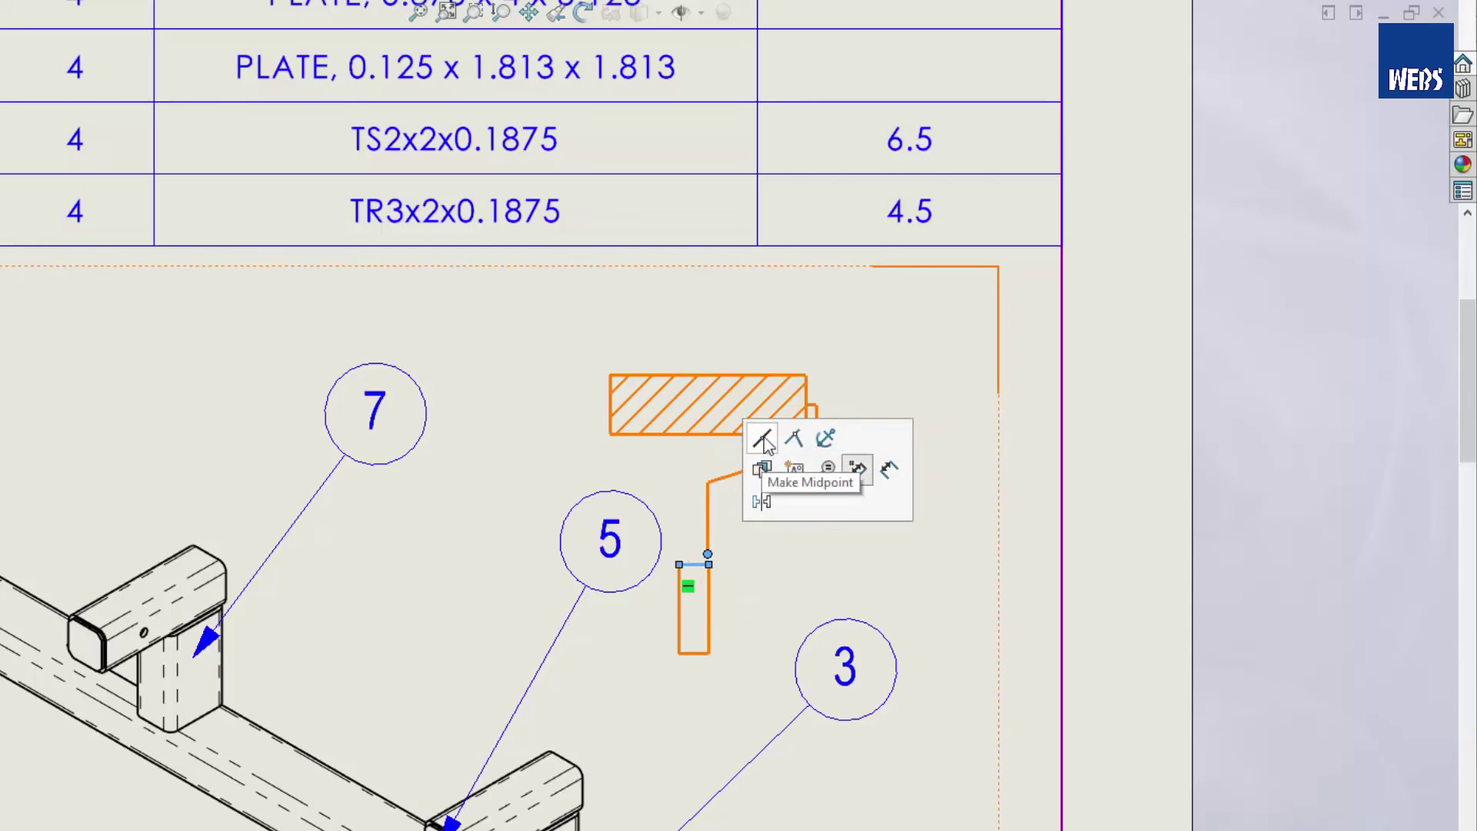
left_click(760, 498)
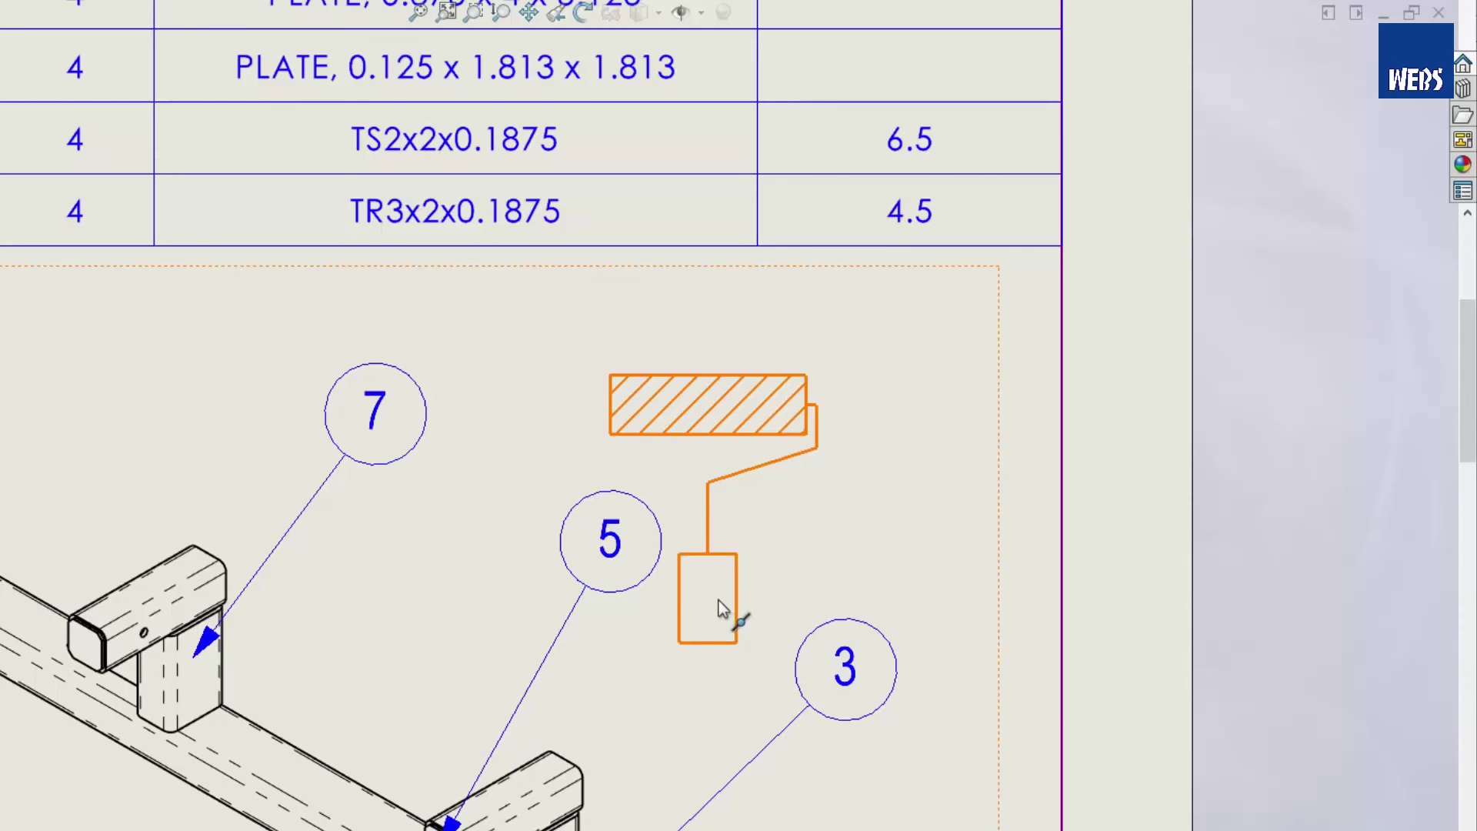
left_click(723, 606)
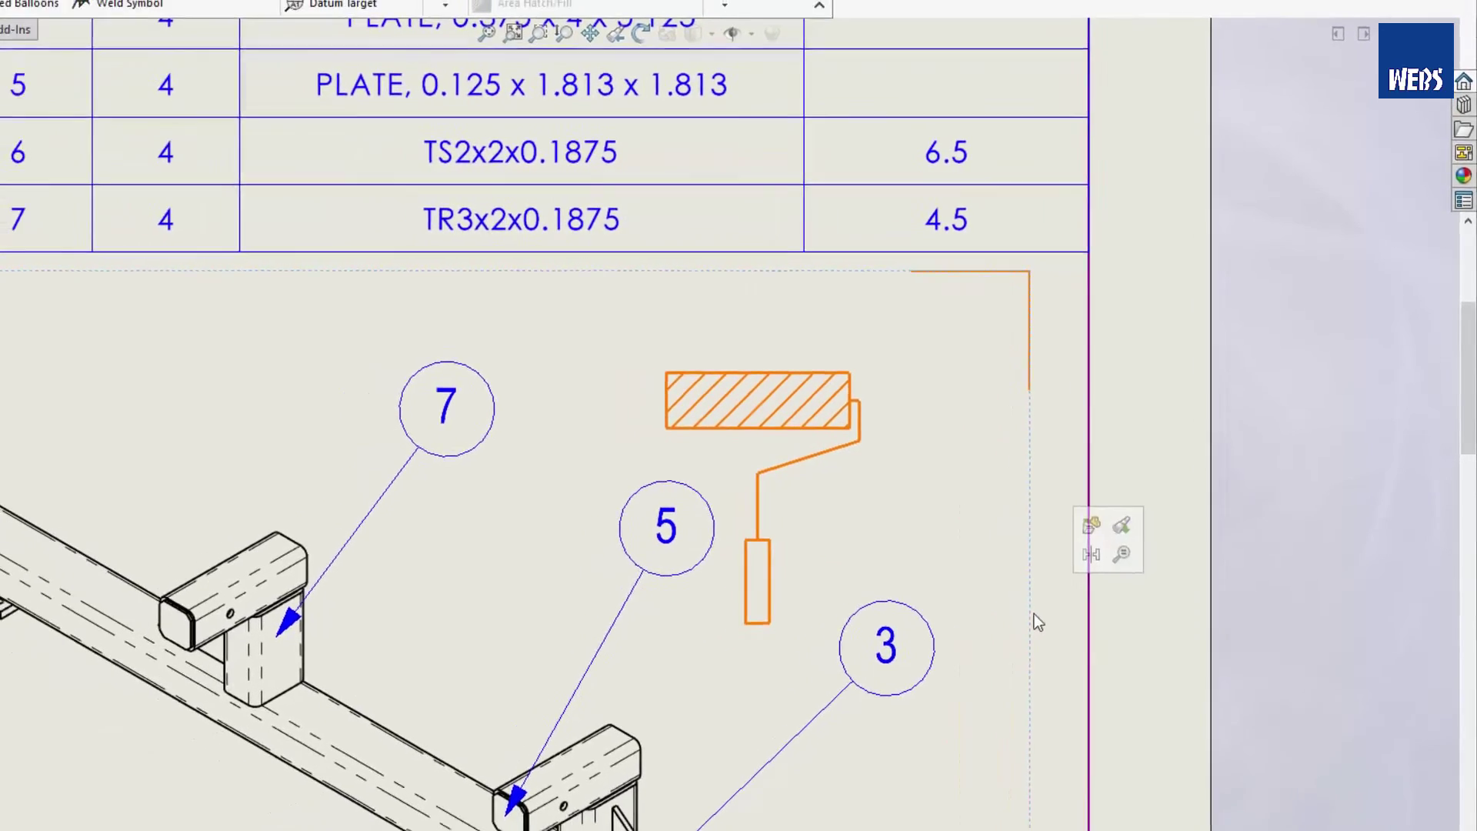
Fit the 001258 sheet to the window, then switch to the BOM-ASSY sheet.
left_click(728, 102)
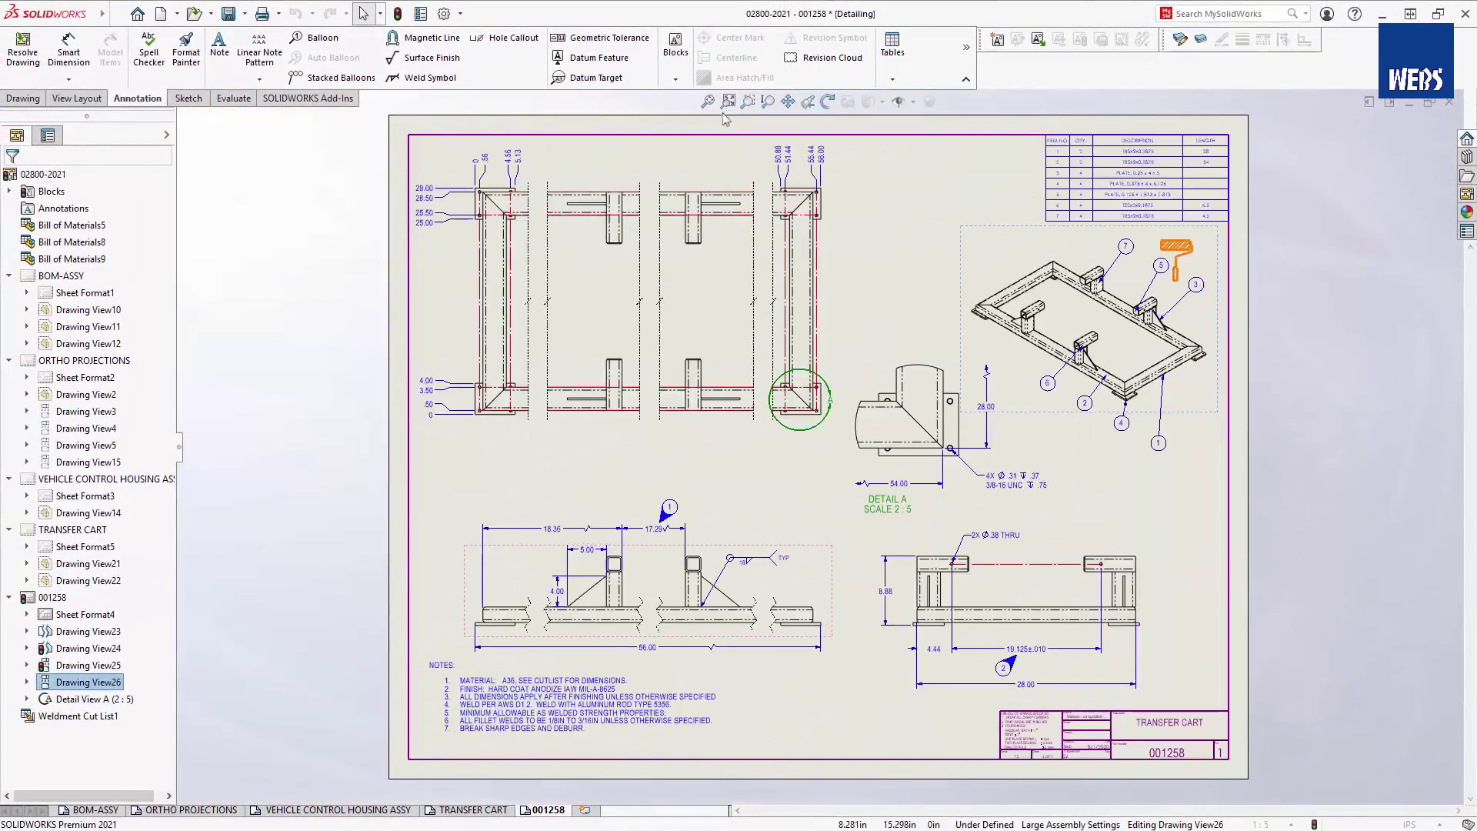
left_click(141, 746)
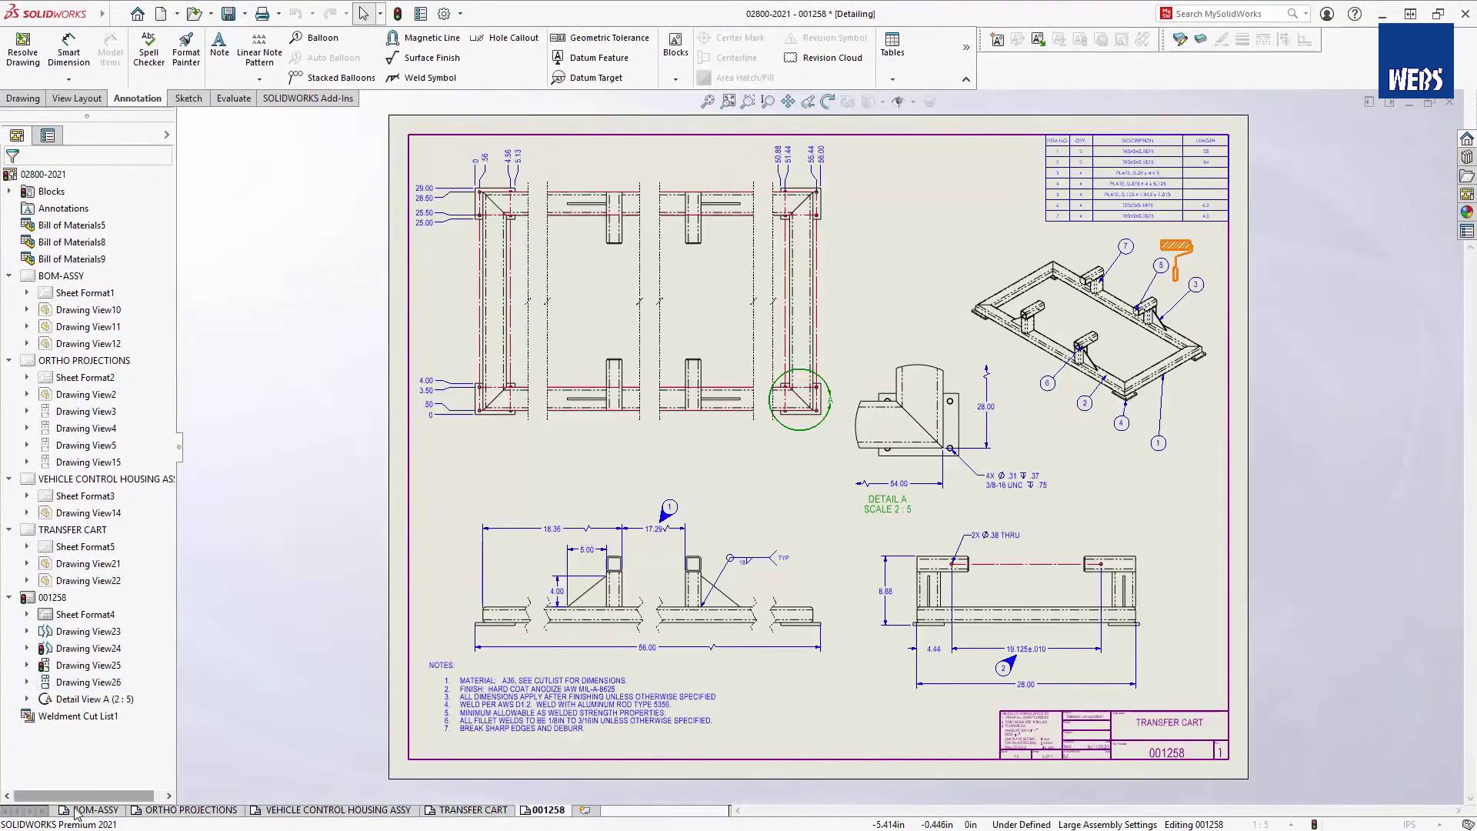
left_click(93, 810)
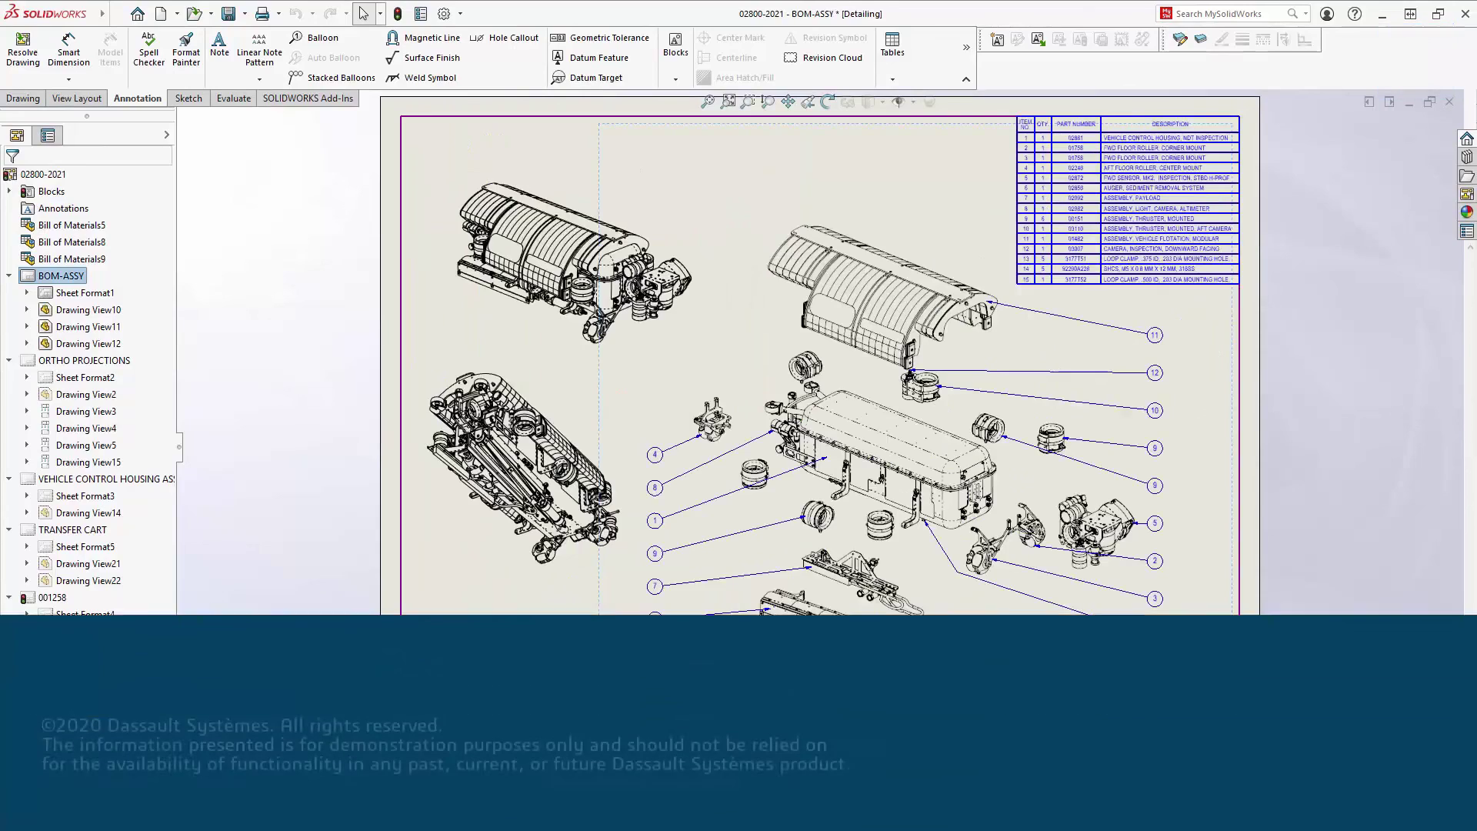